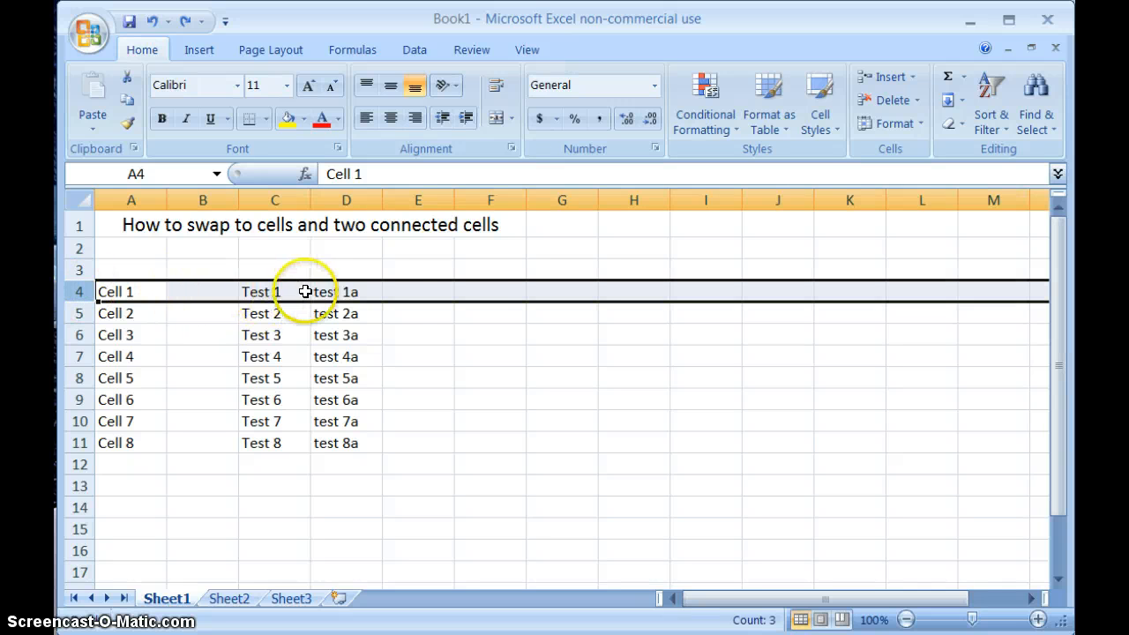
left_click(476, 288)
left_click(530, 289)
left_click(601, 293)
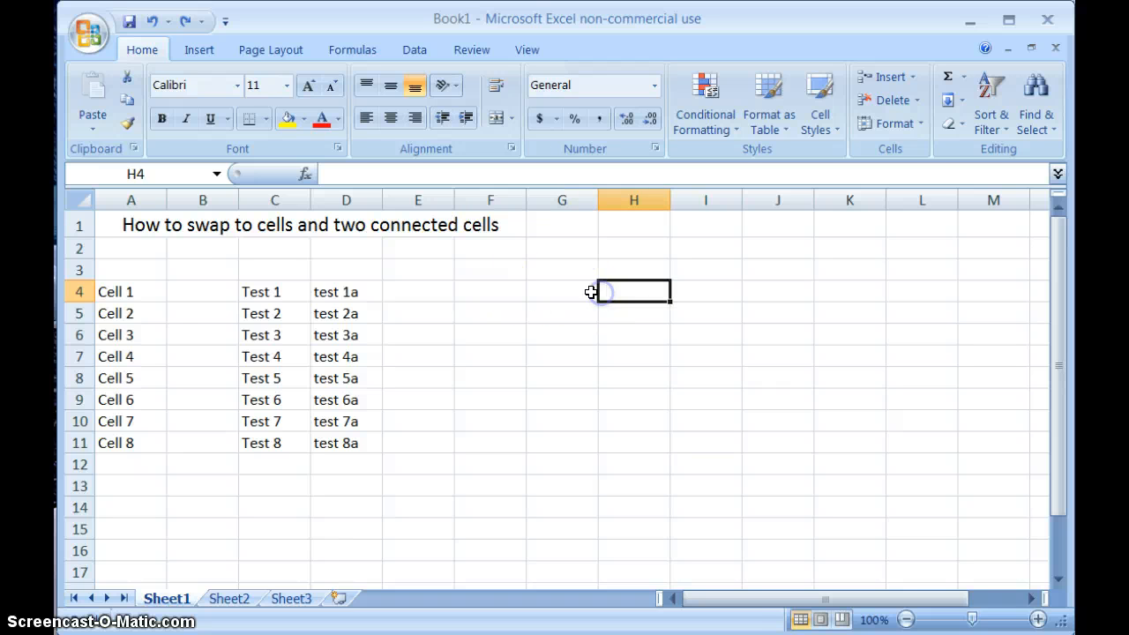
left_click_drag(132, 292, 330, 292)
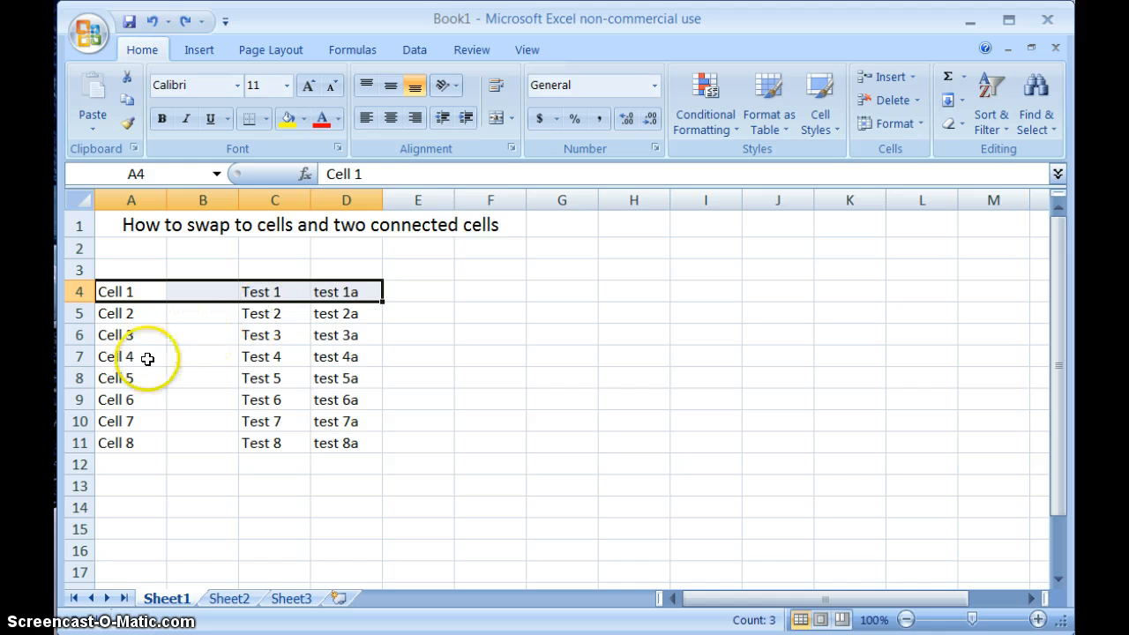
left_click(79, 401)
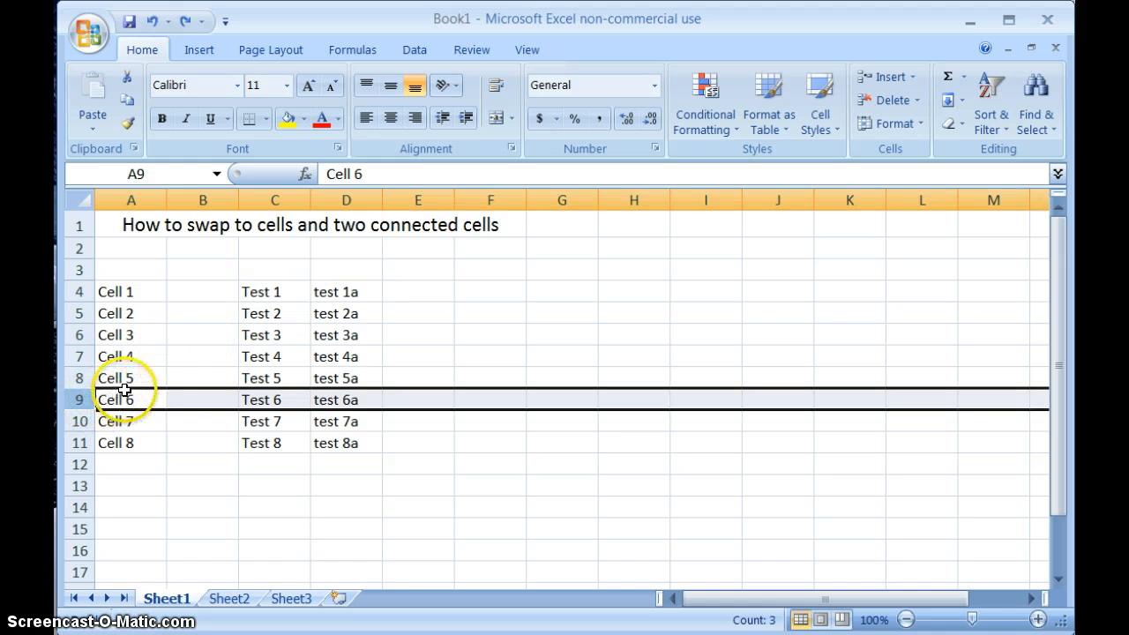
left_click(136, 294)
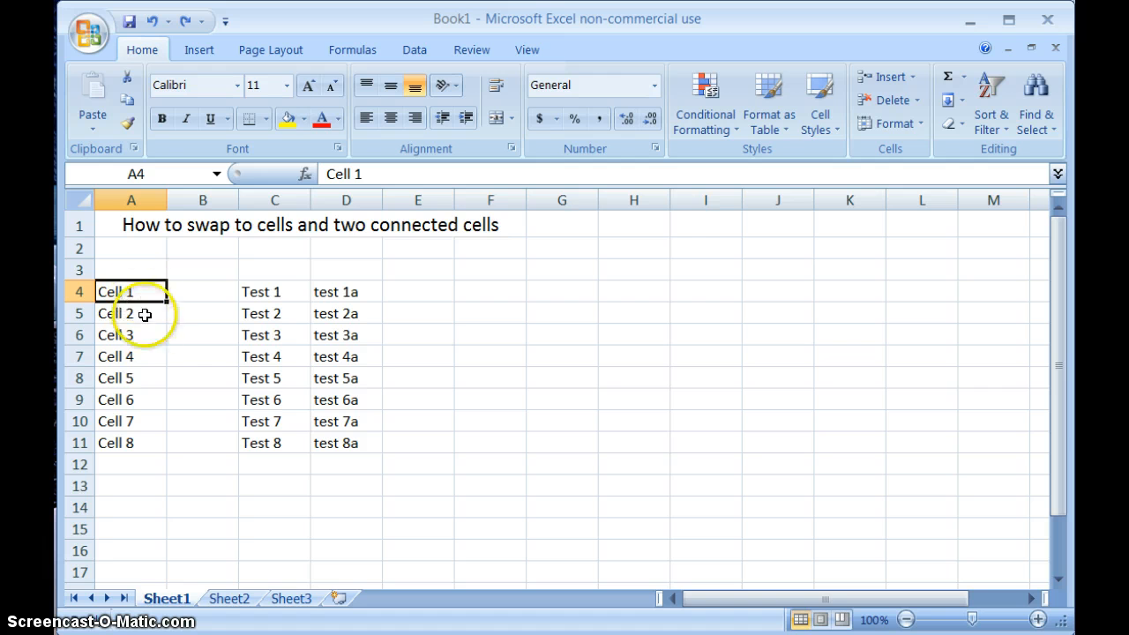
left_click(141, 378)
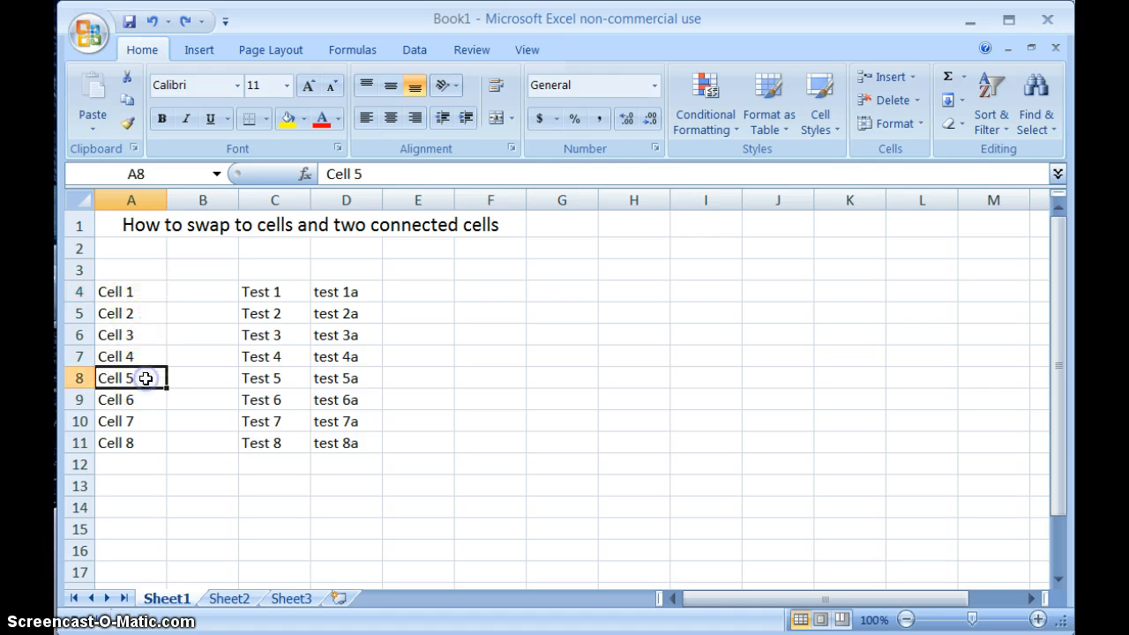
Swap Cell 1 and Cell 6 in column A by inserting each at the other's place in the list, and undo both moves.
left_click(134, 291)
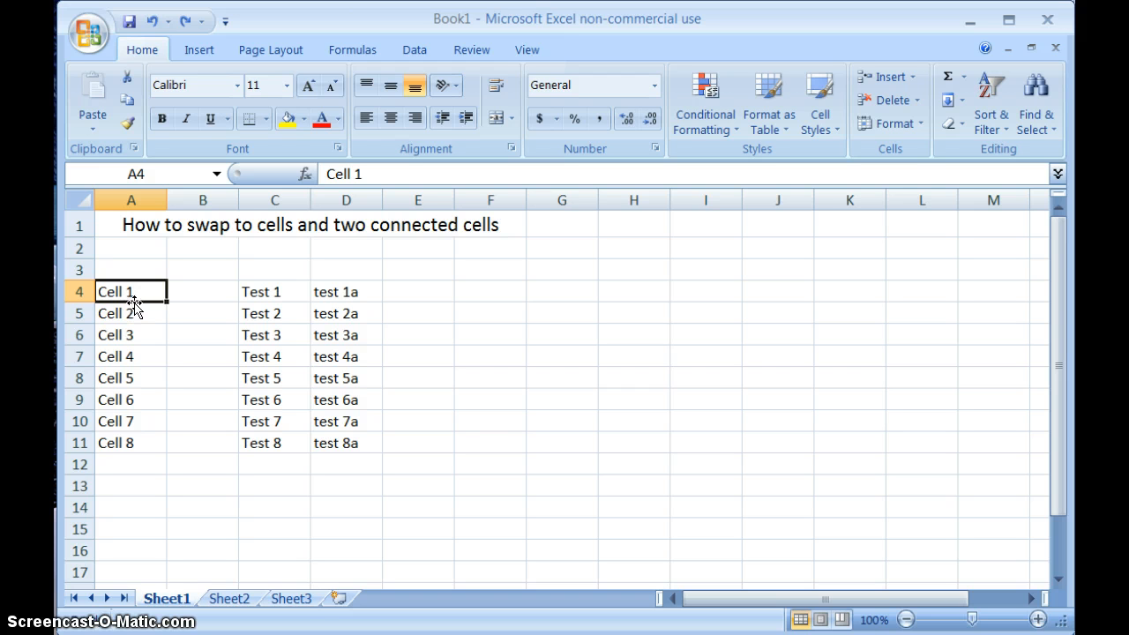
left_click_drag(134, 302, 137, 409)
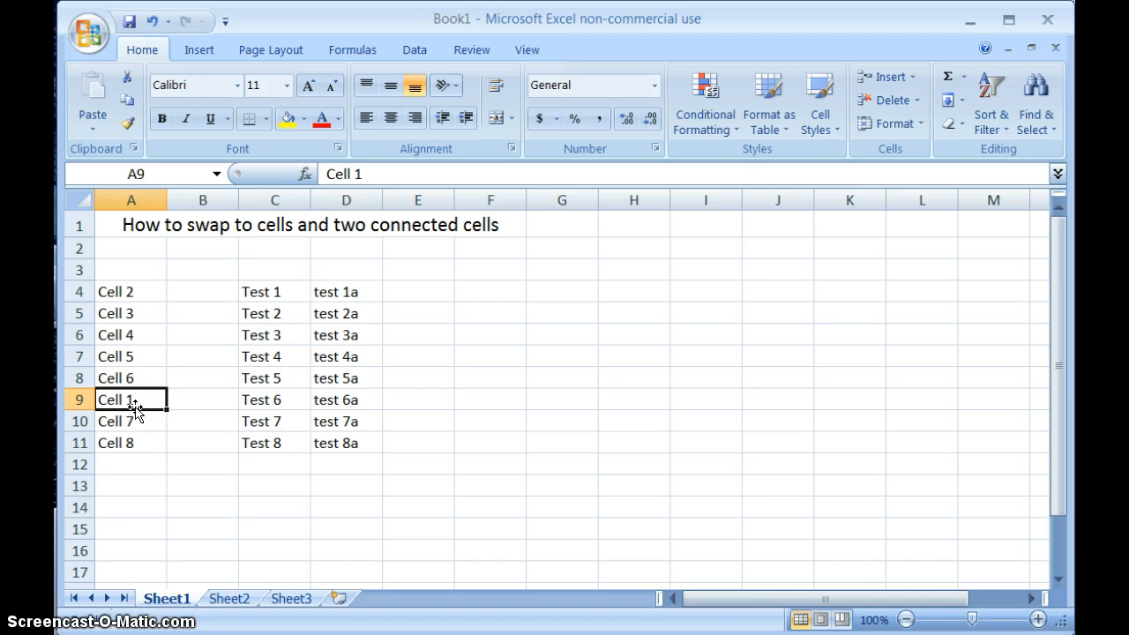
left_click(128, 374)
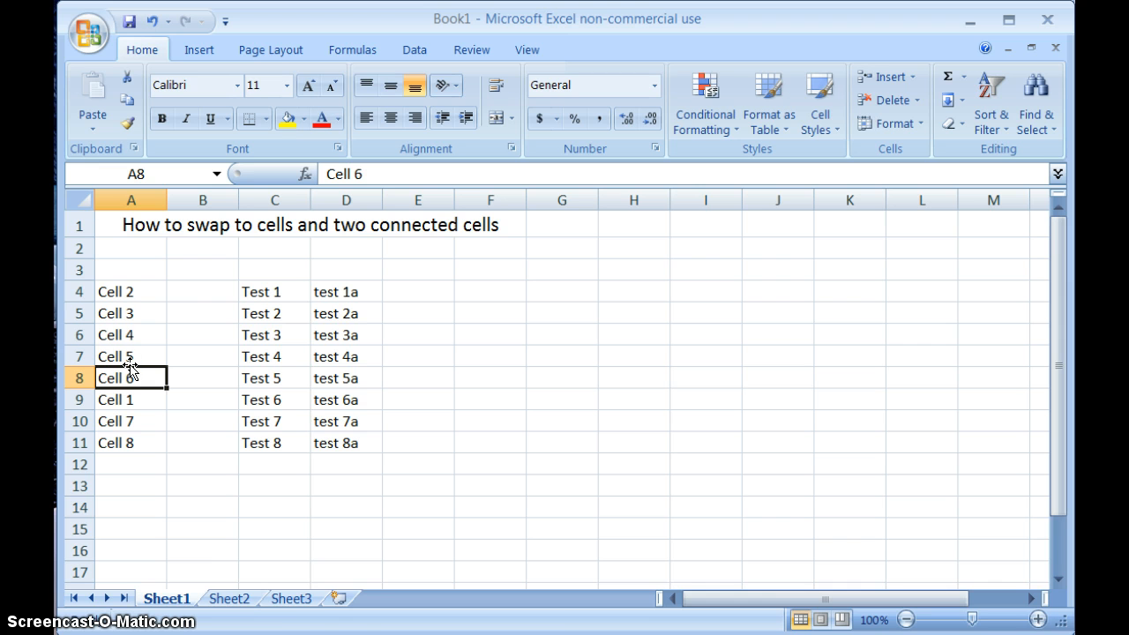
left_click_drag(130, 369, 122, 284)
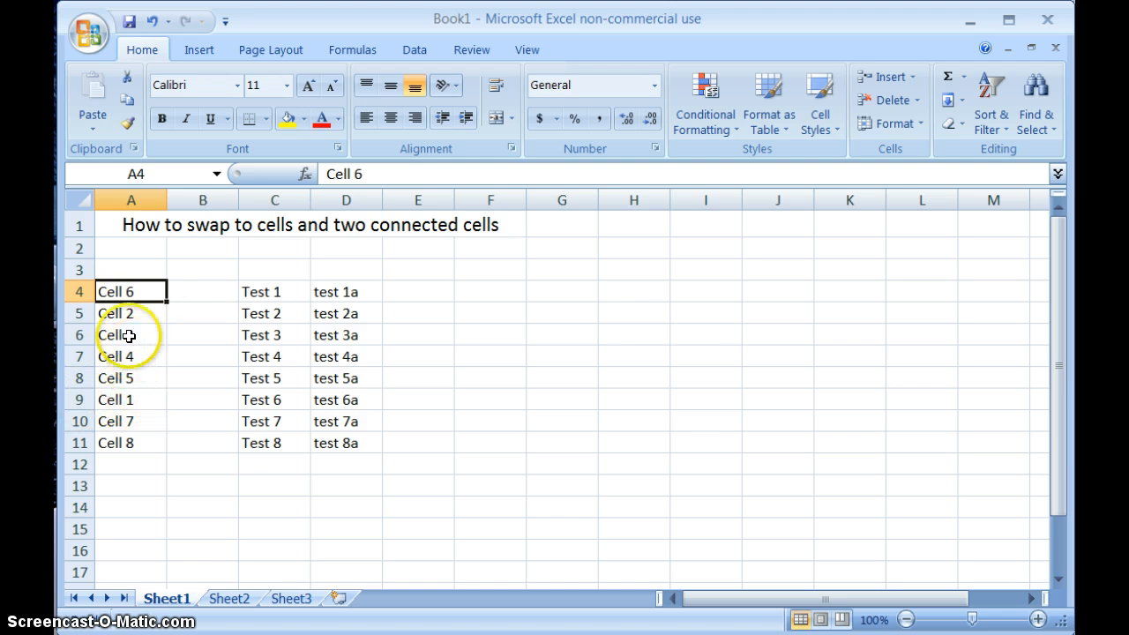
key("ctrl+z")
key("ctrl+z")
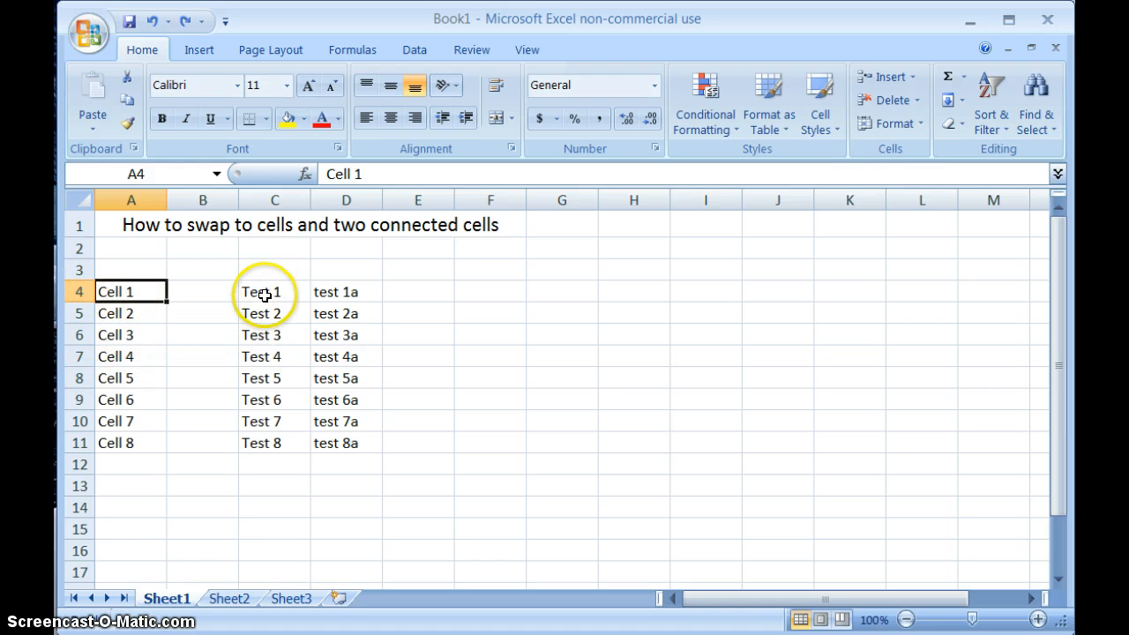
left_click_drag(265, 295, 338, 291)
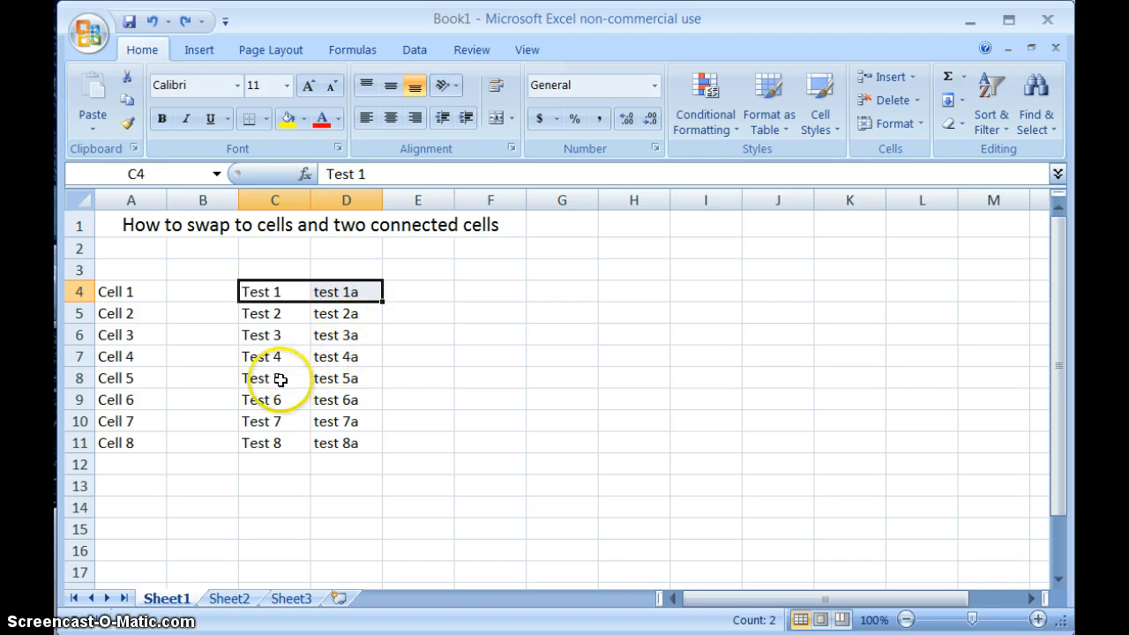
left_click(308, 396, "shift")
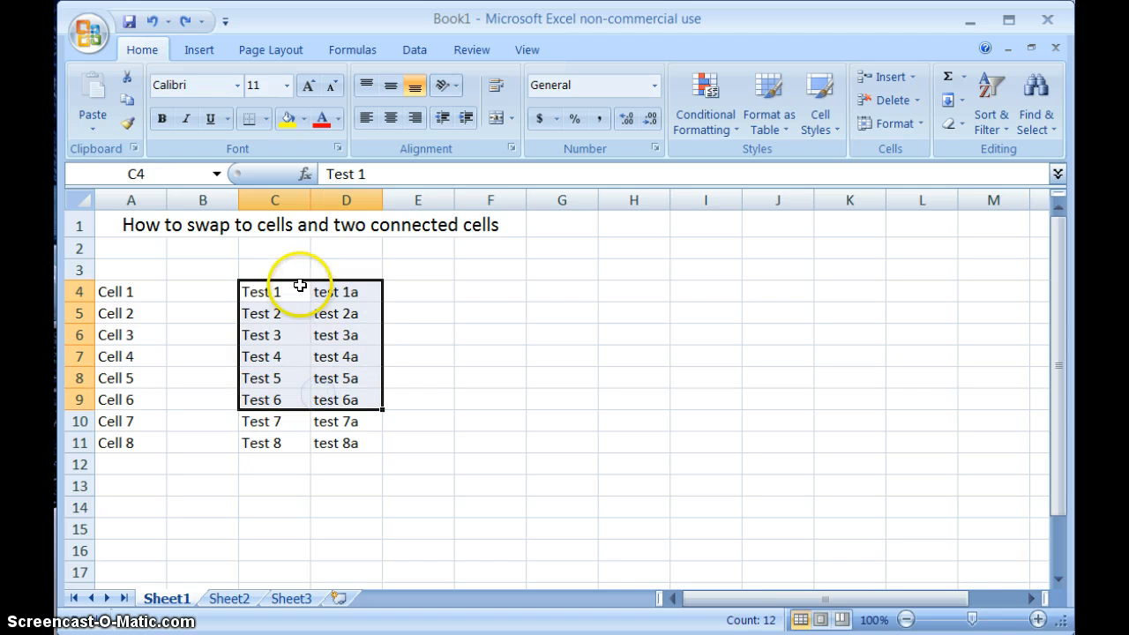
left_click_drag(295, 289, 343, 290)
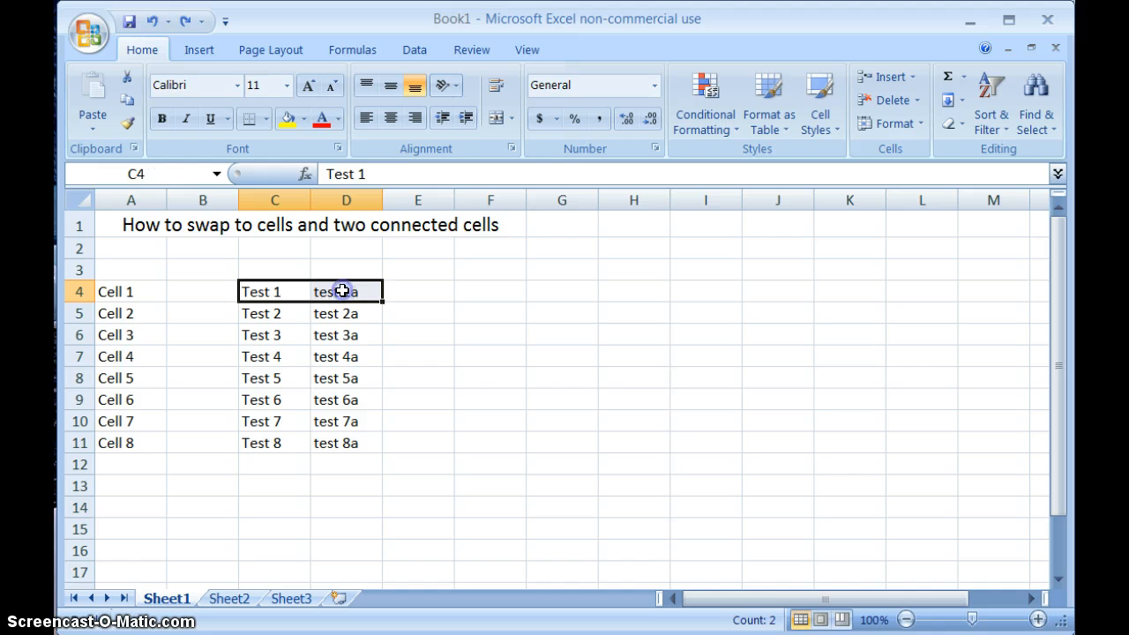
left_click_drag(269, 398, 329, 397)
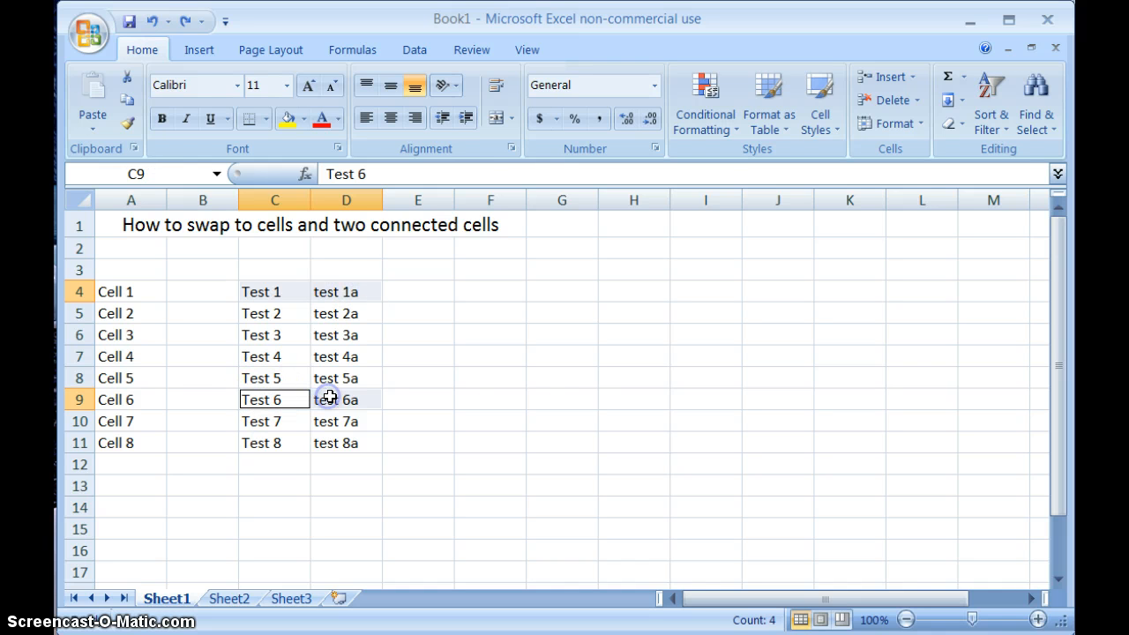
Swap the connected pair in C4:D4 with the Test 6 pair by inserting each at the other's row without overwriting the cells between.
left_click(259, 295)
left_click_drag(247, 291, 282, 291)
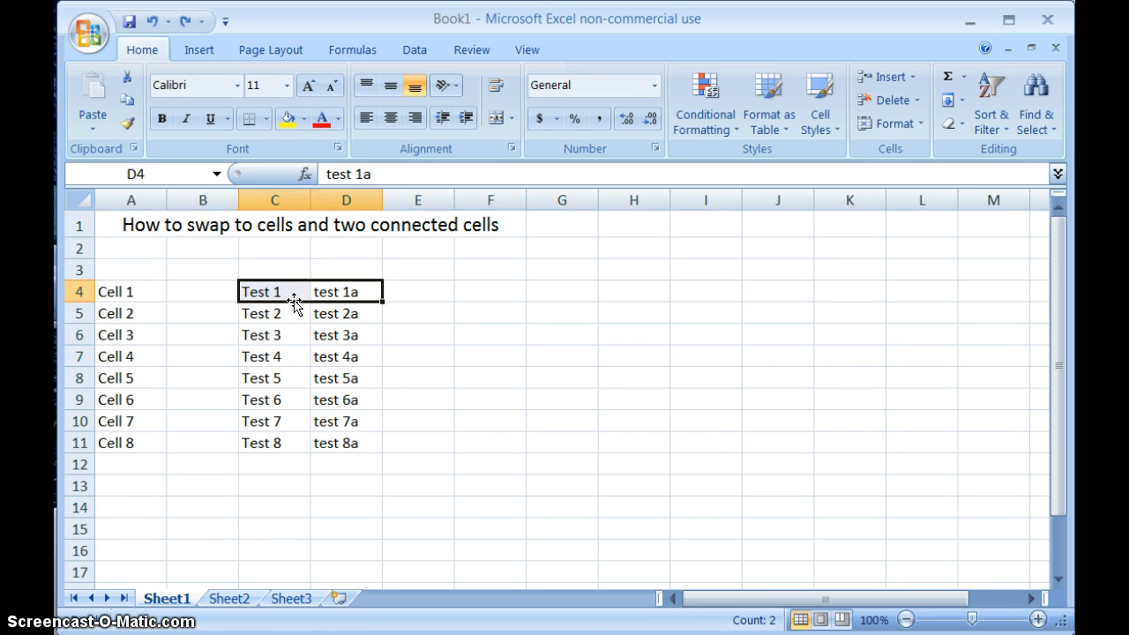
left_click_drag(295, 302, 322, 372)
left_click(293, 374)
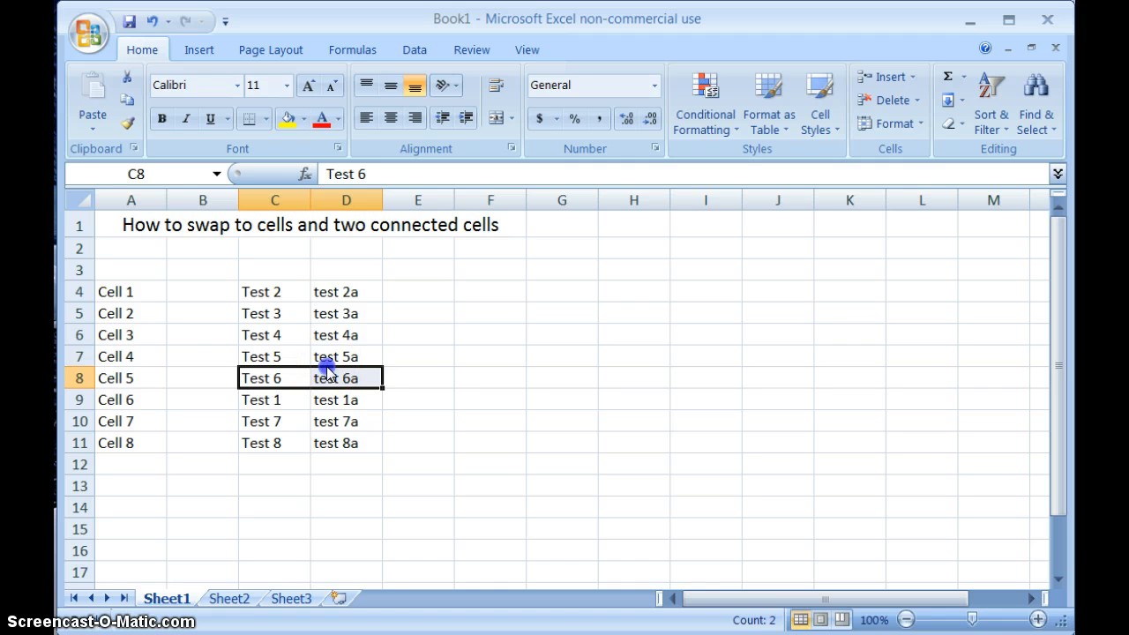
left_click_drag(327, 371, 330, 280)
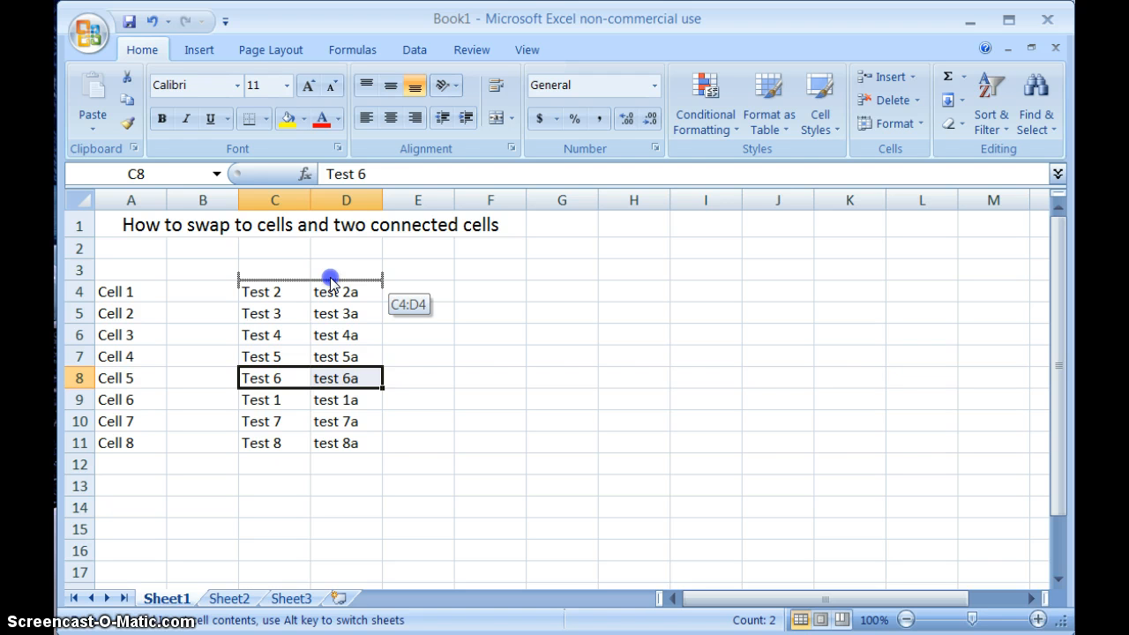
left_click_drag(330, 280, 328, 280)
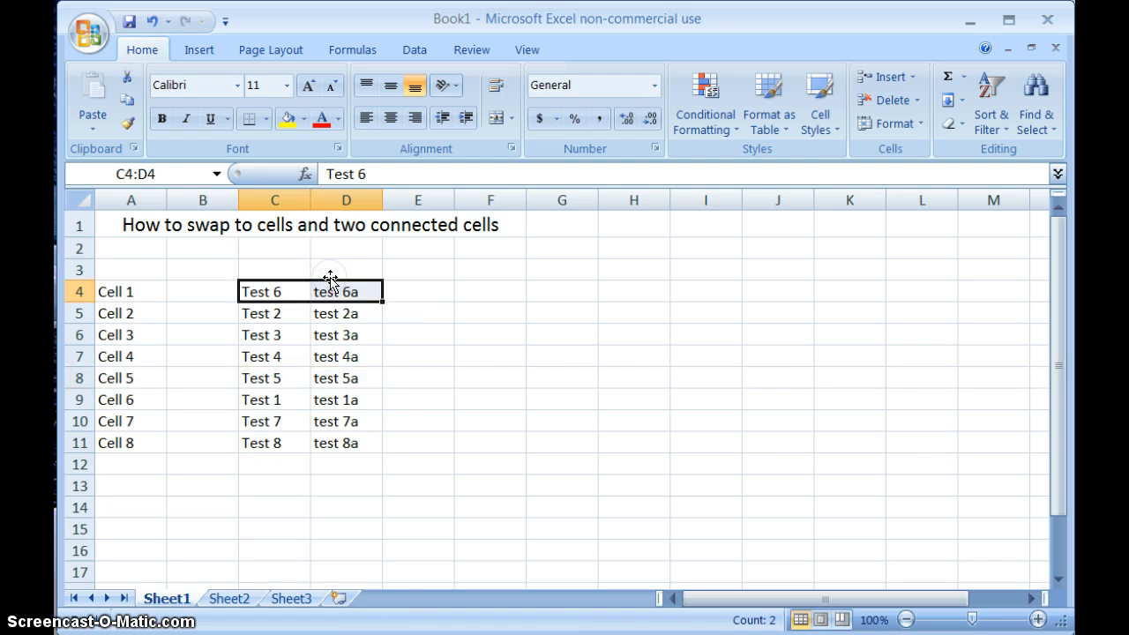
Undo both moves of the Test 1 and Test 6 pairs in columns C and D.
left_click_drag(277, 404, 334, 393)
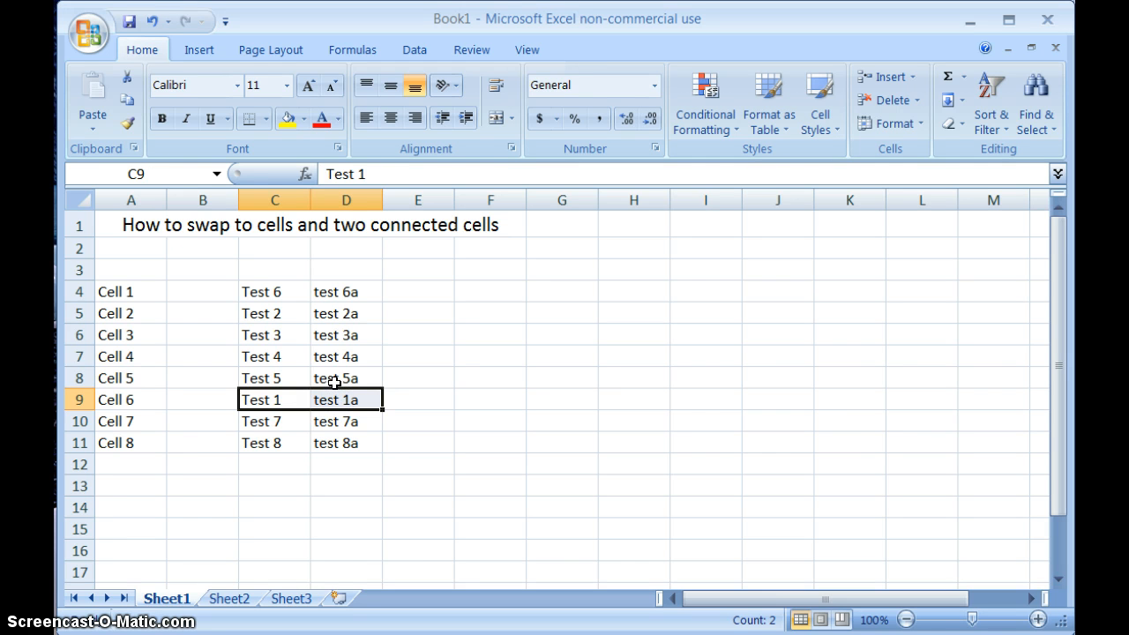
left_click_drag(281, 291, 343, 302)
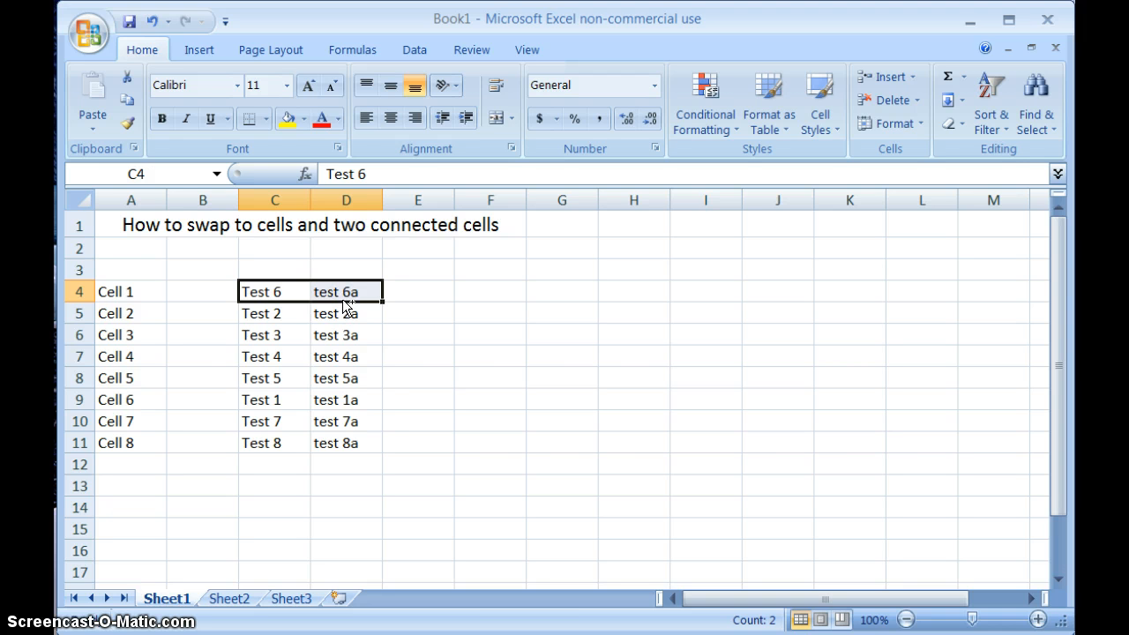
key("ctrl+z")
key("ctrl+z")
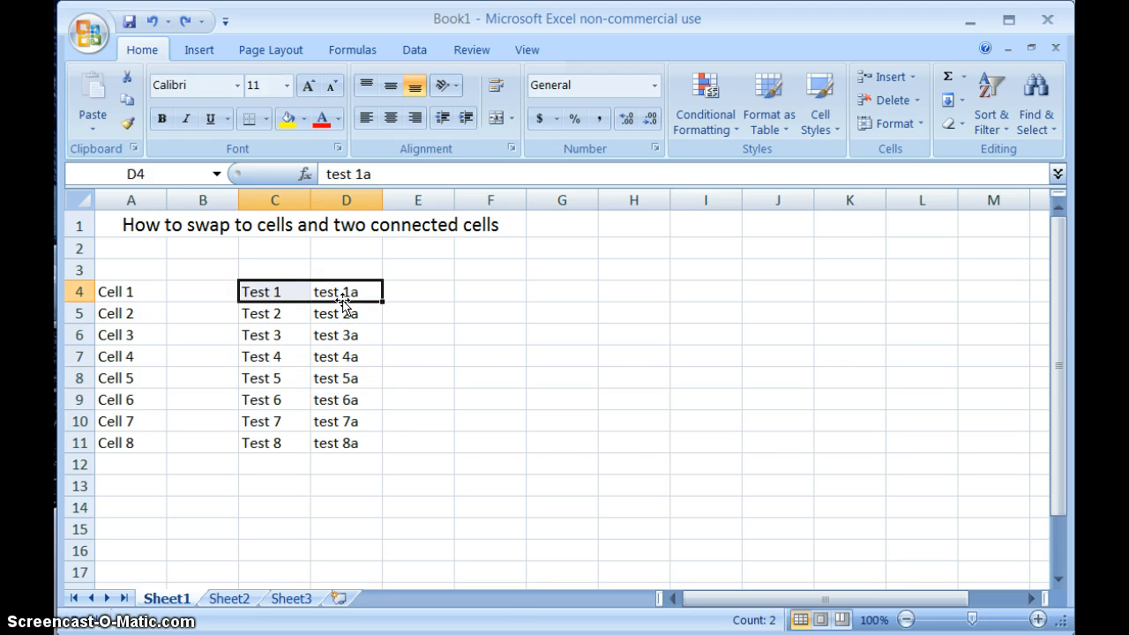
Enter the sample text "data" in cells G4, H4 and I4.
left_click(80, 292)
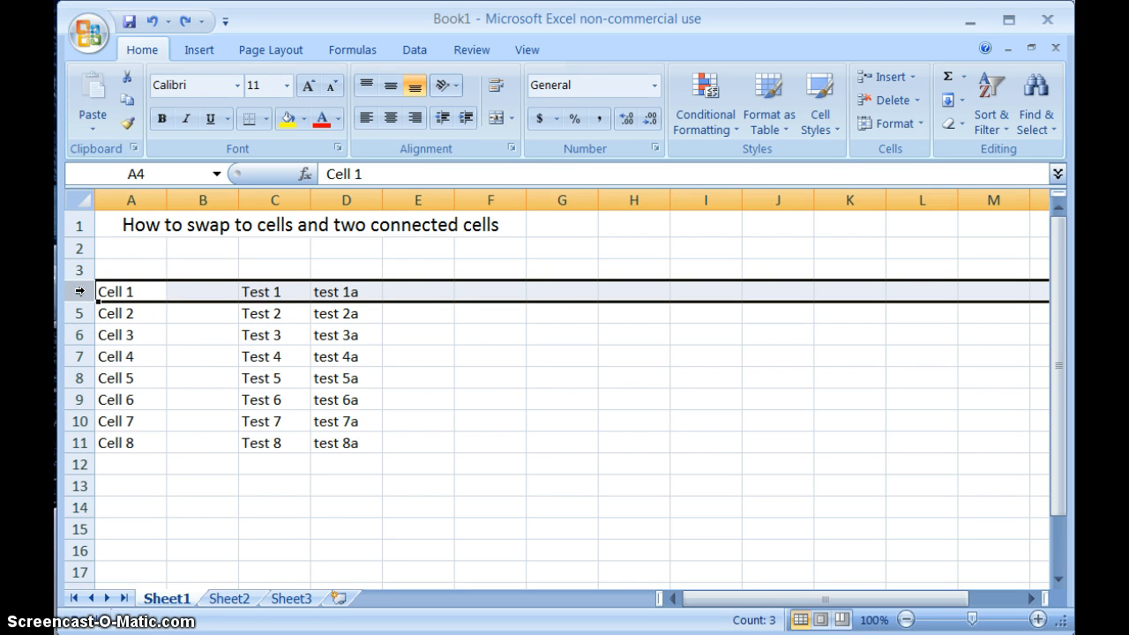
left_click(558, 291)
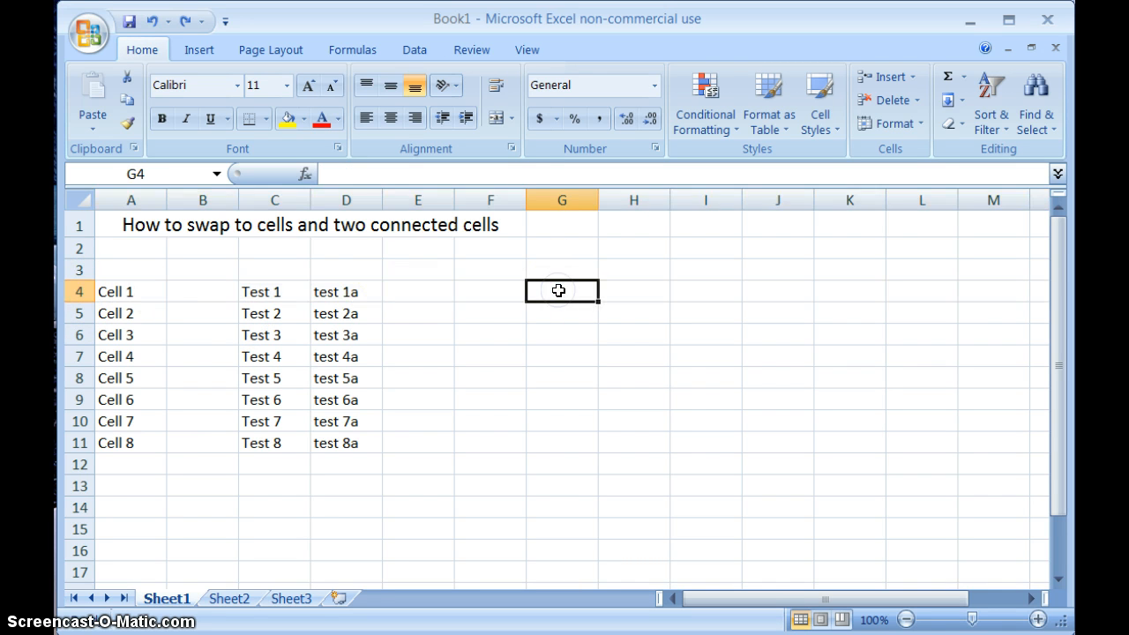
type("data")
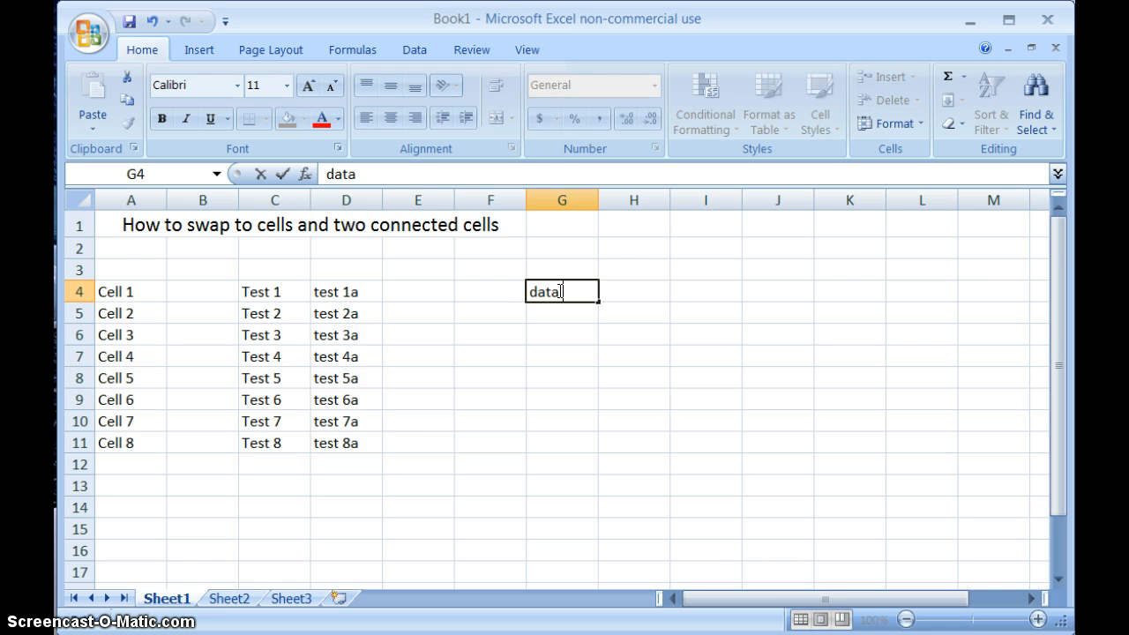
key("Tab")
type("d")
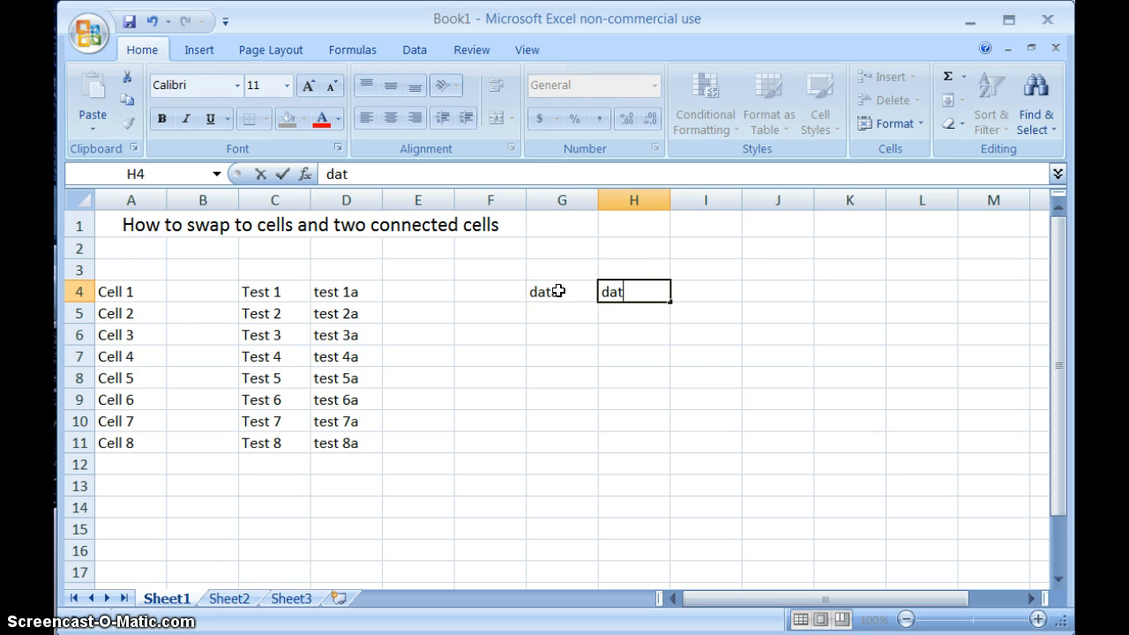
type("ata")
key("Tab")
type("da")
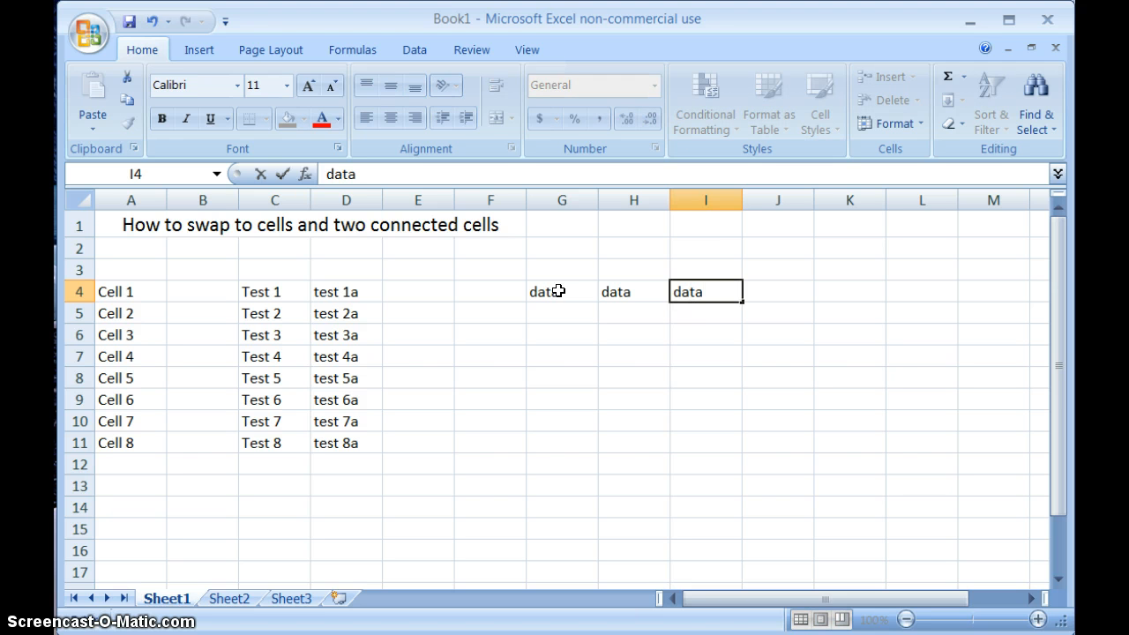
Try moving the whole of row 4 to between the Cell 7 and Cell 8 rows, and undo the move.
left_click(81, 291)
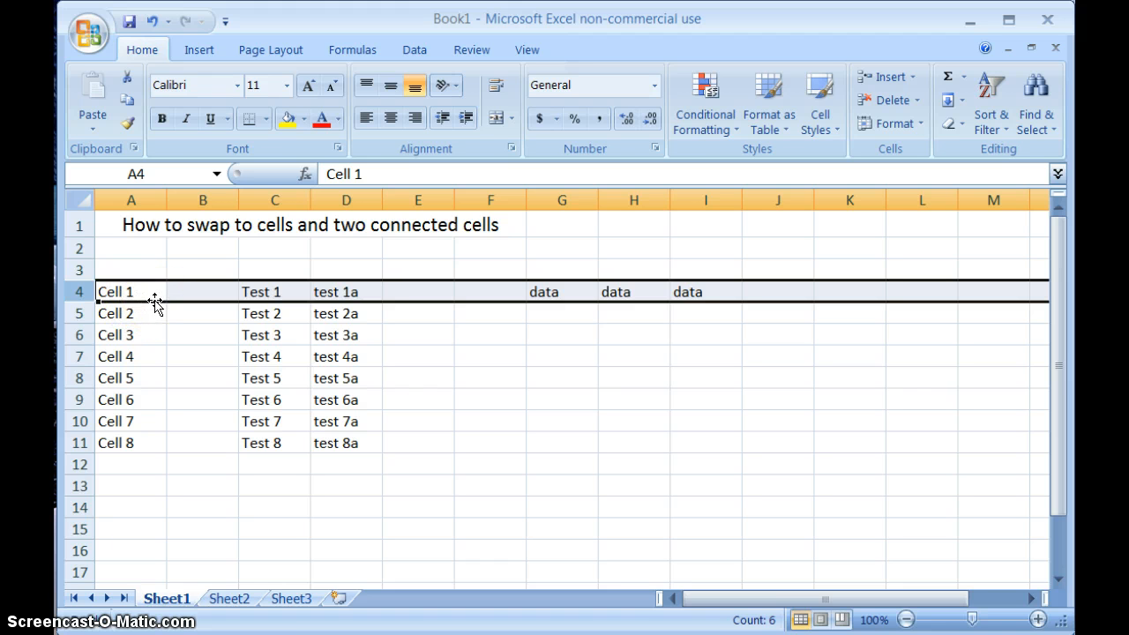
left_click_drag(155, 303, 163, 432)
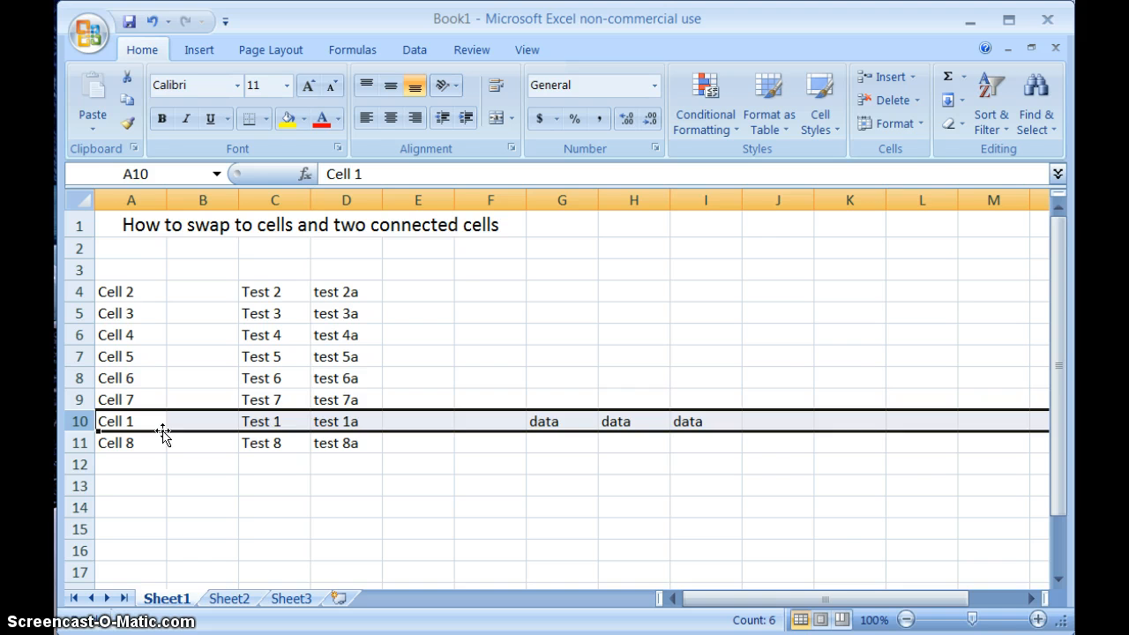
key("ctrl+z")
Swap only A4:D4 with the Cell 7 range in columns A to D, inserting each at the other's row, and undo the swap.
left_click(125, 292)
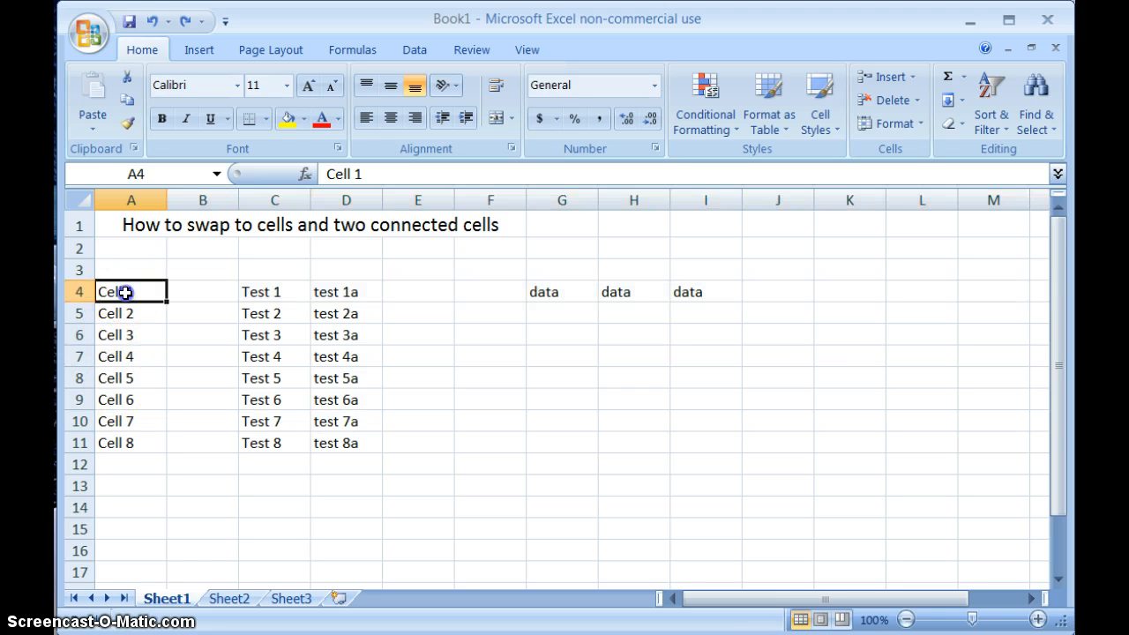
left_click_drag(125, 292, 325, 295)
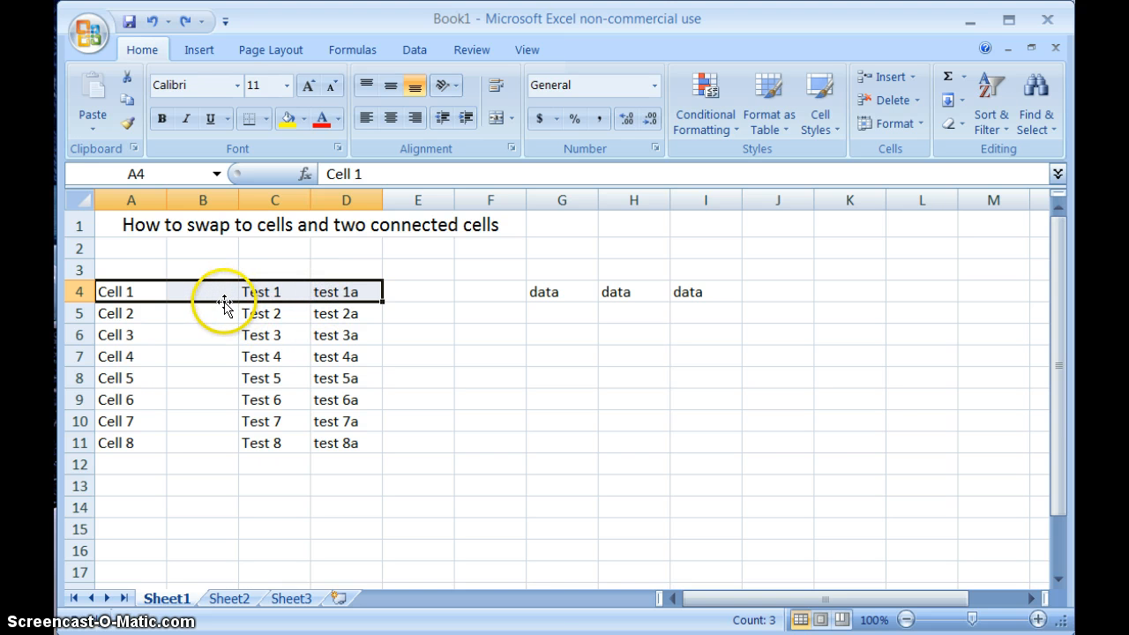
left_click_drag(225, 298, 226, 425)
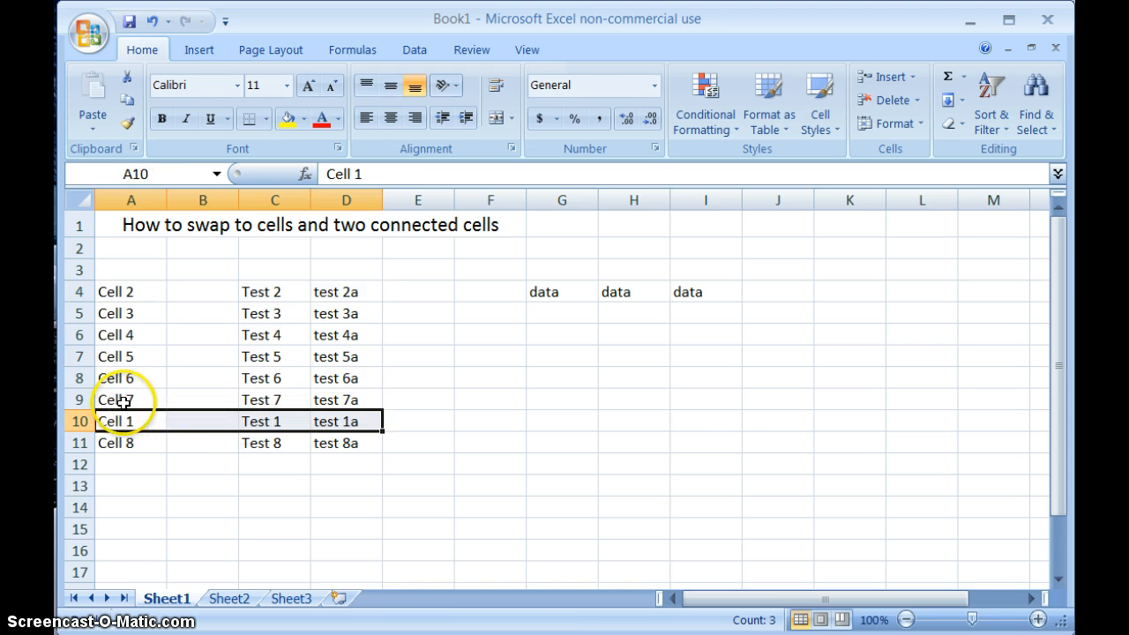
left_click_drag(121, 399, 343, 401)
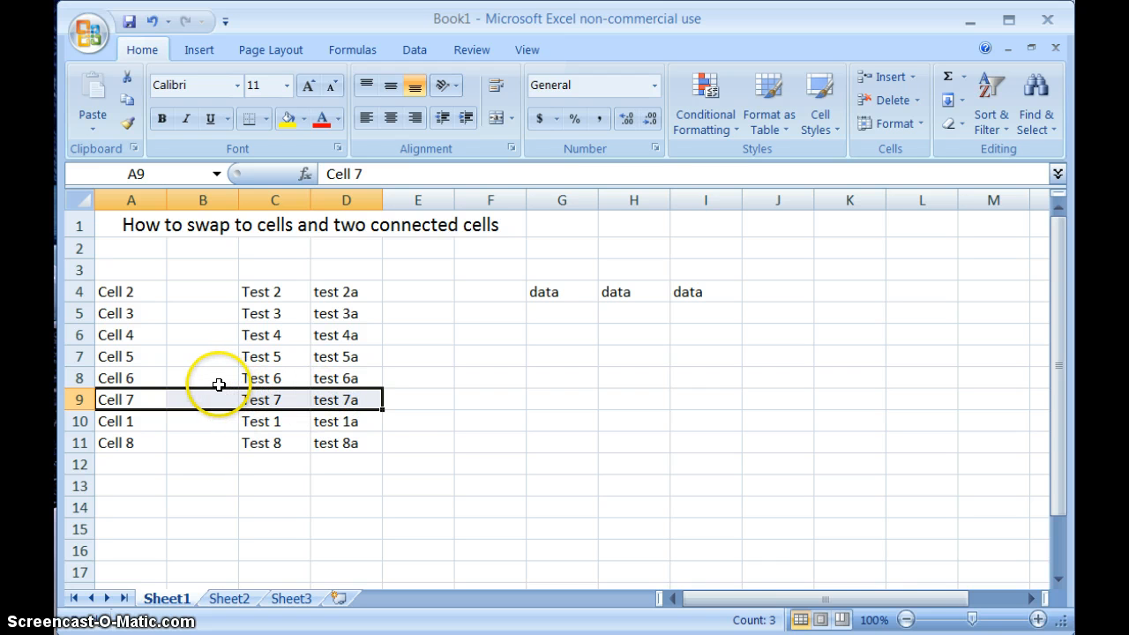
left_click_drag(218, 391, 216, 289)
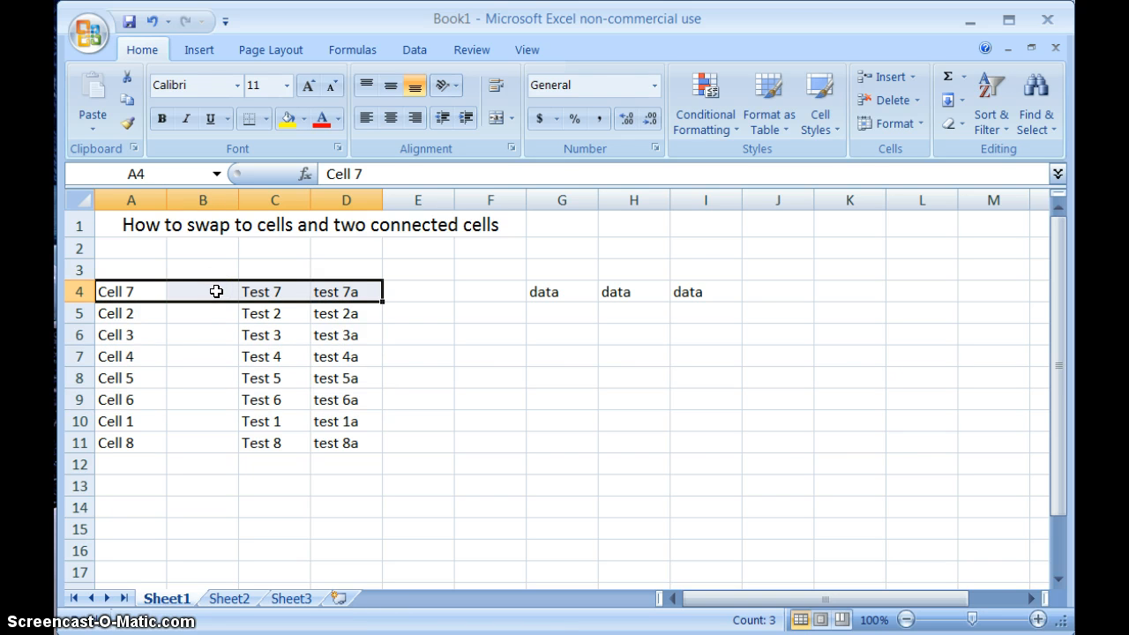
key("ctrl+z")
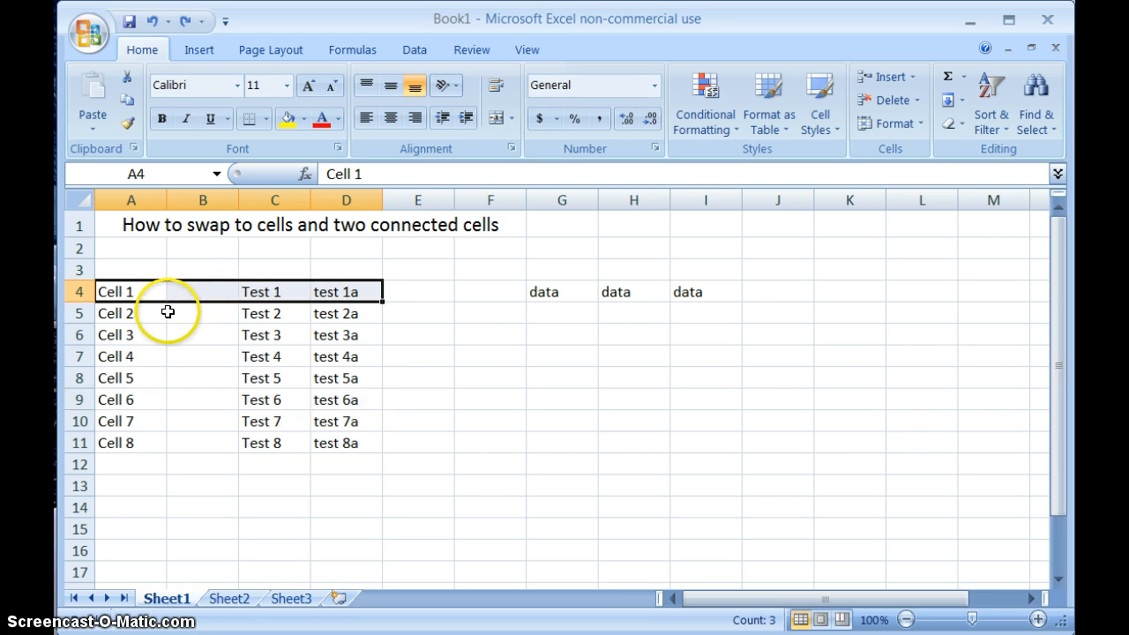
Swap the Cell 2 and Cell 3 block with the Cell 6 and Cell 7 block in column A, and undo both moves.
mouse_move(151, 315)
left_mouse_down()
mouse_move(182, 325)
mouse_move(134, 325)
left_mouse_up()
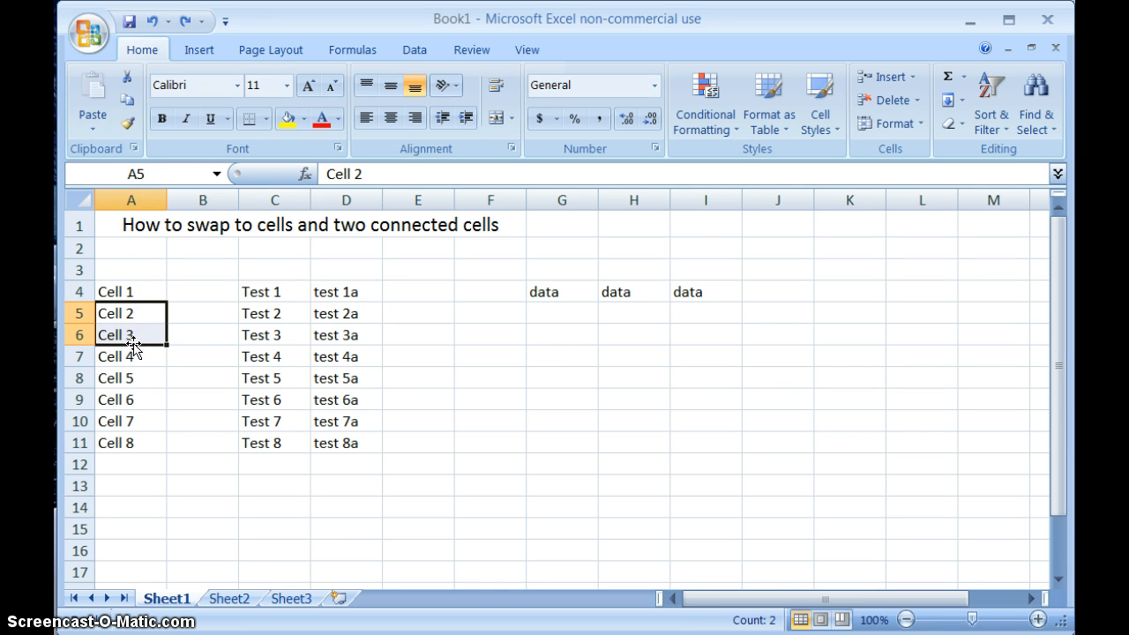
left_click_drag(134, 344, 146, 432)
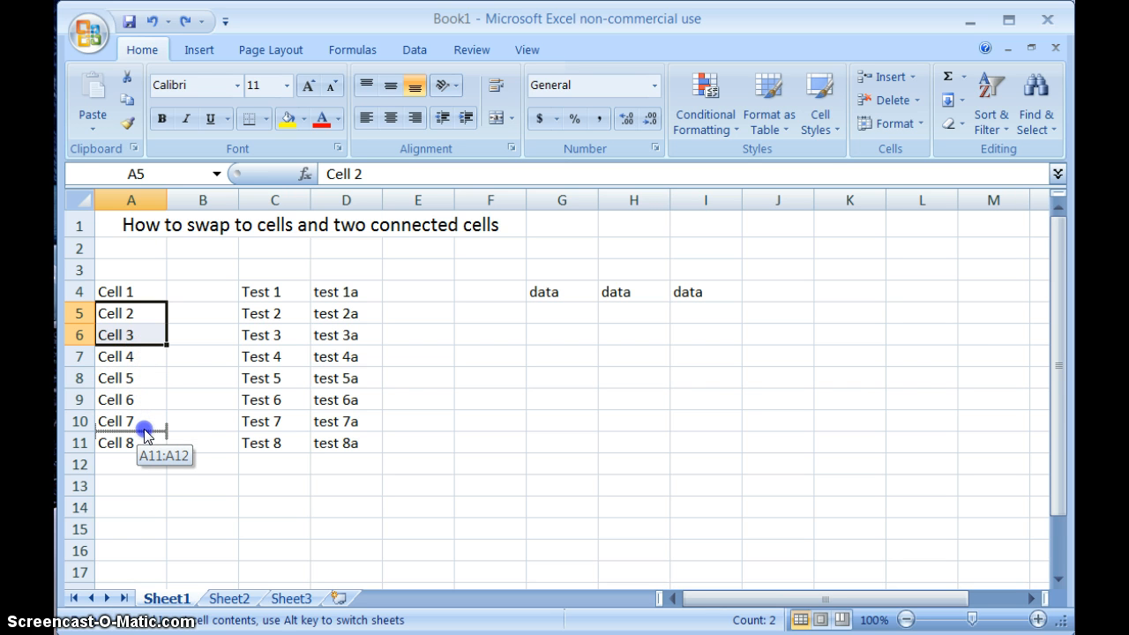
left_click_drag(146, 432, 144, 429)
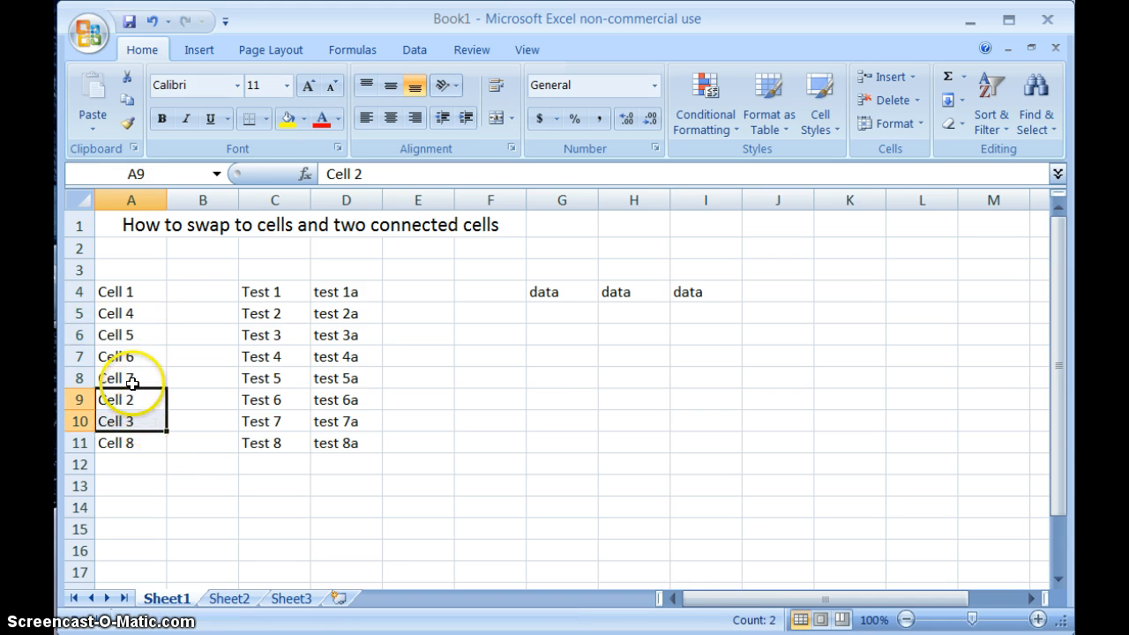
left_click_drag(132, 369, 131, 351)
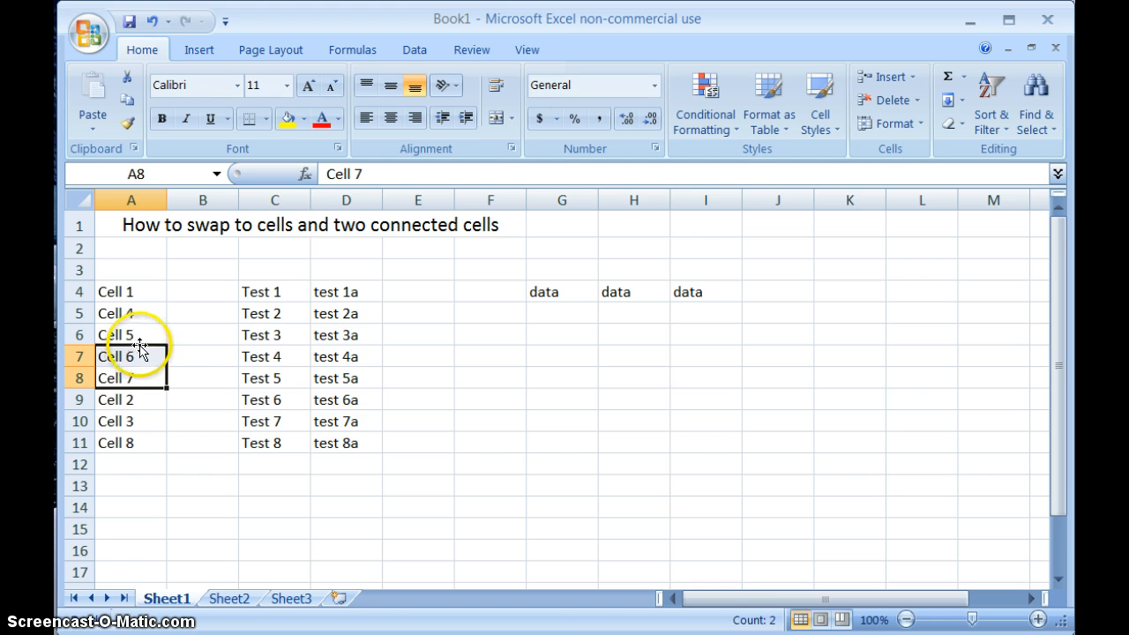
left_click_drag(139, 346, 138, 306)
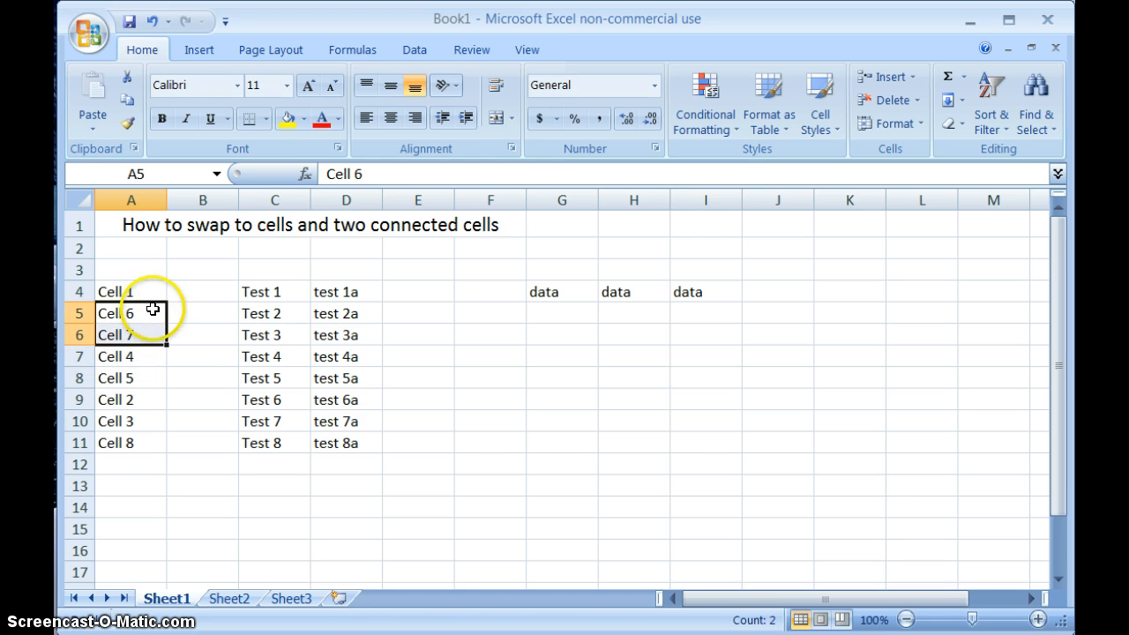
key("ctrl+z")
key("ctrl+z")
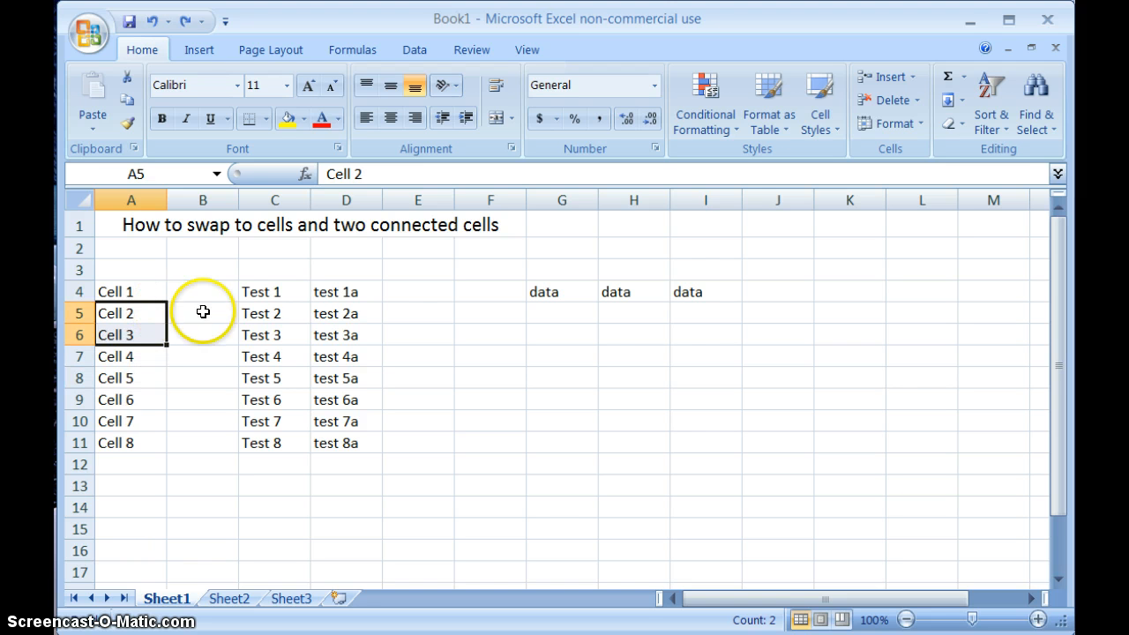
Try moving the C5:D6 block by inserting it at D8 and by placing it at G10, undoing each move.
left_click_drag(265, 320, 312, 327)
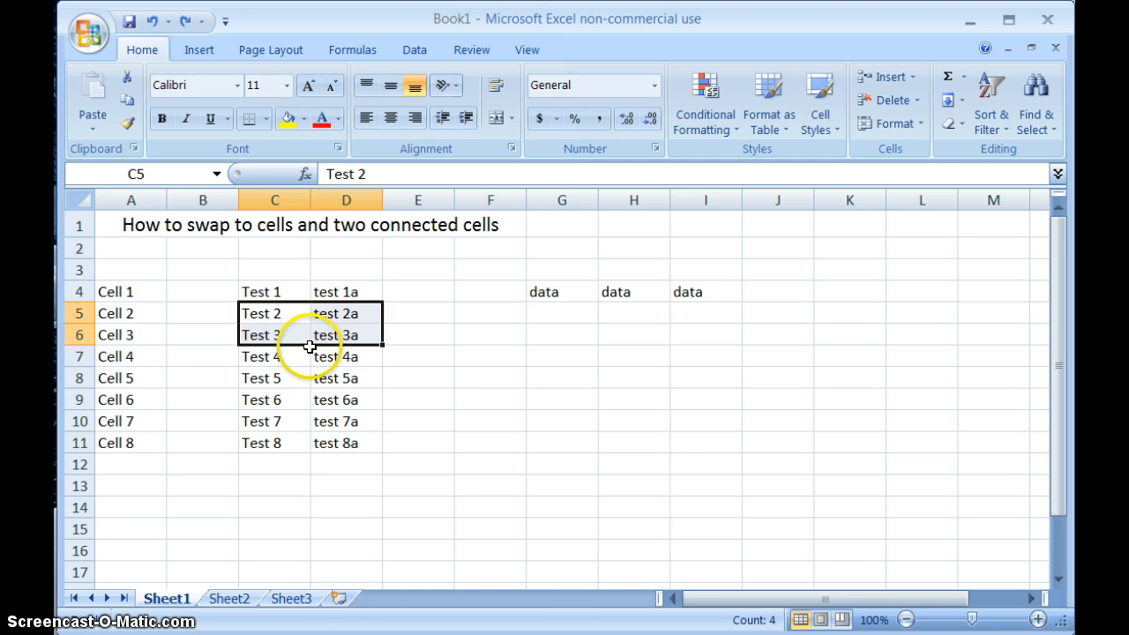
left_click_drag(308, 346, 310, 399)
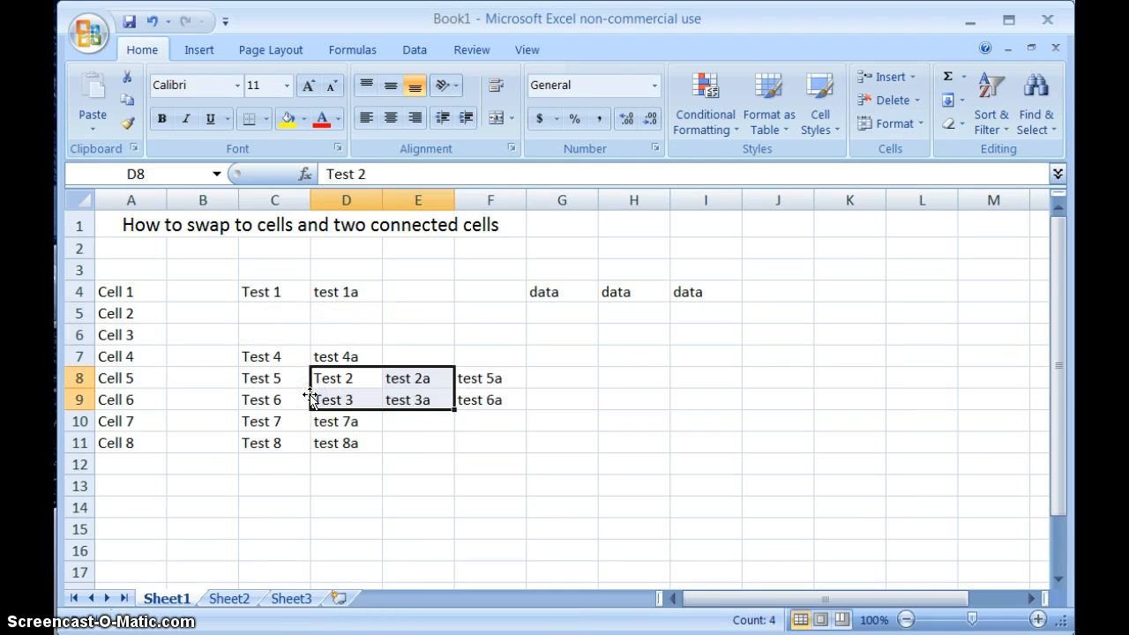
key("ctrl+z")
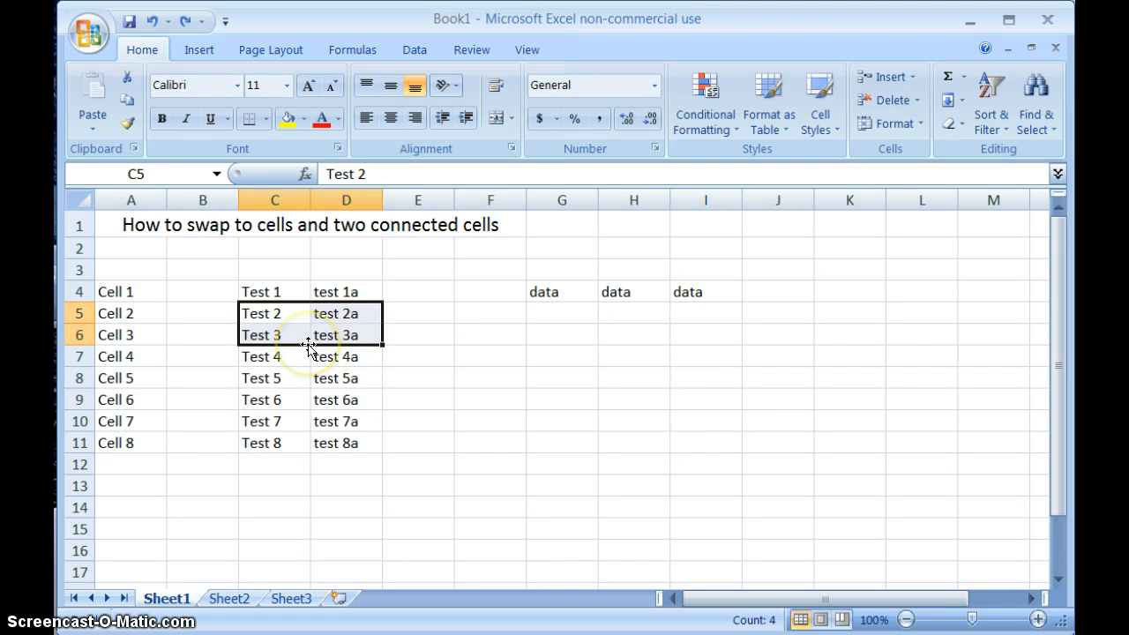
left_click_drag(308, 346, 388, 411)
left_click_drag(458, 404, 555, 415)
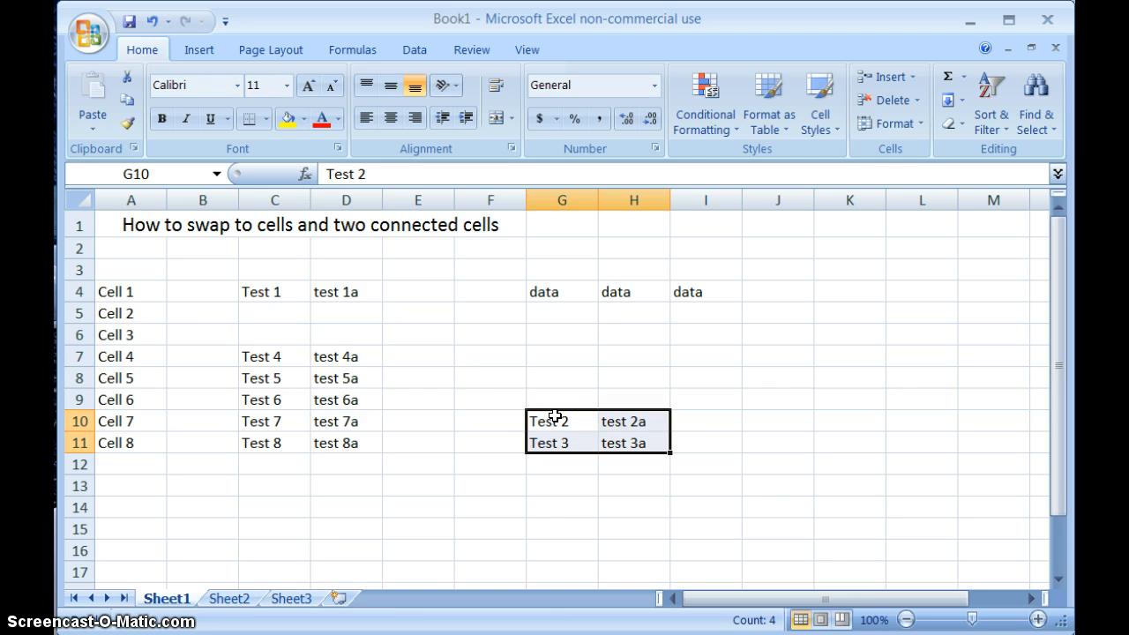
key("ctrl+z")
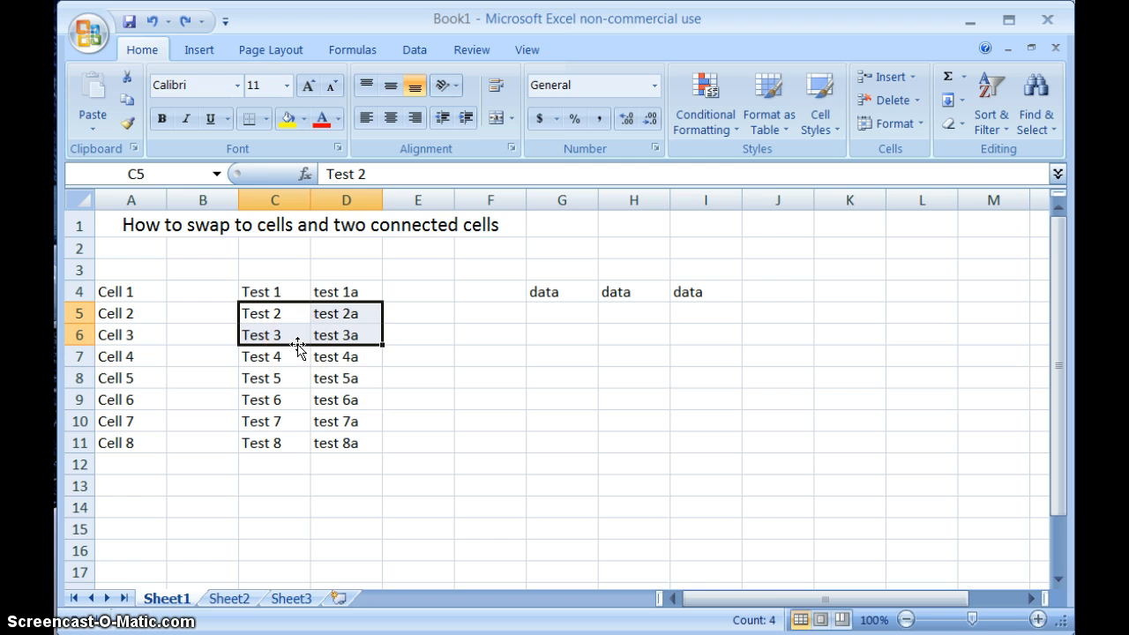
Swap the Test 2–3 rows with the Test 6–7 rows in columns C and D, and Cell 2–3 with Cell 6–7 in column A.
left_click_drag(298, 347, 300, 423)
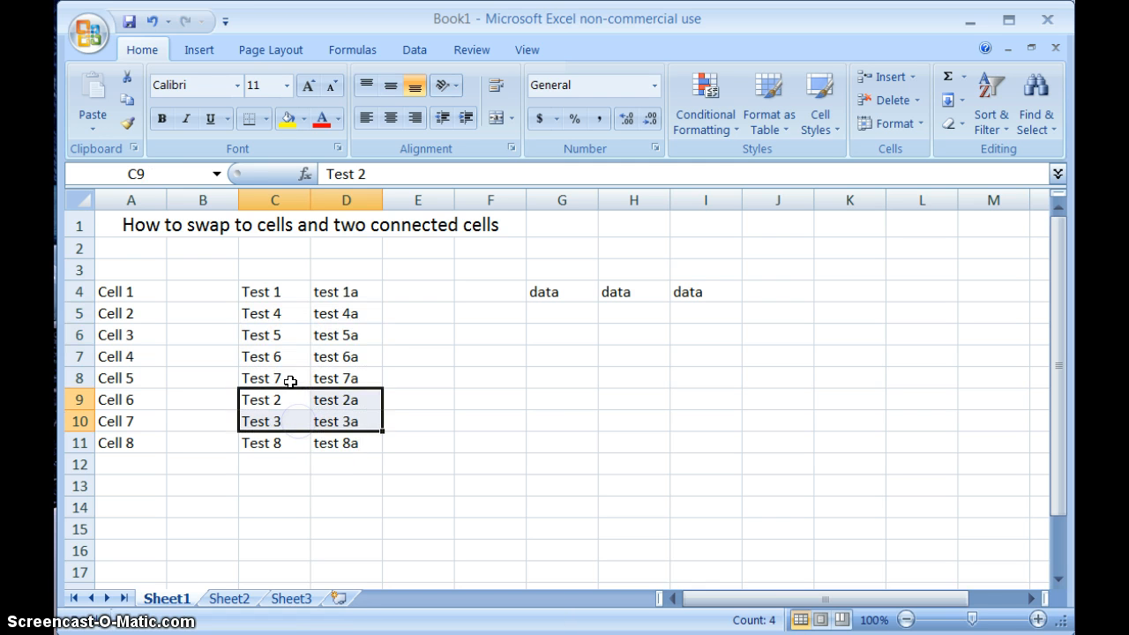
left_click_drag(277, 356, 296, 308)
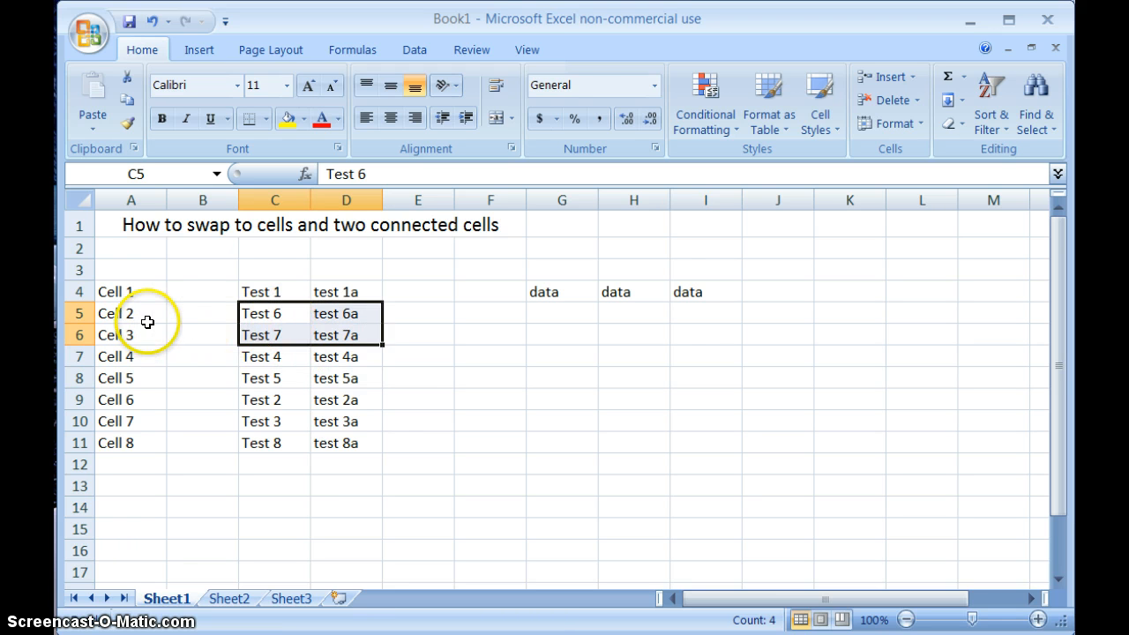
left_click_drag(141, 313, 151, 332)
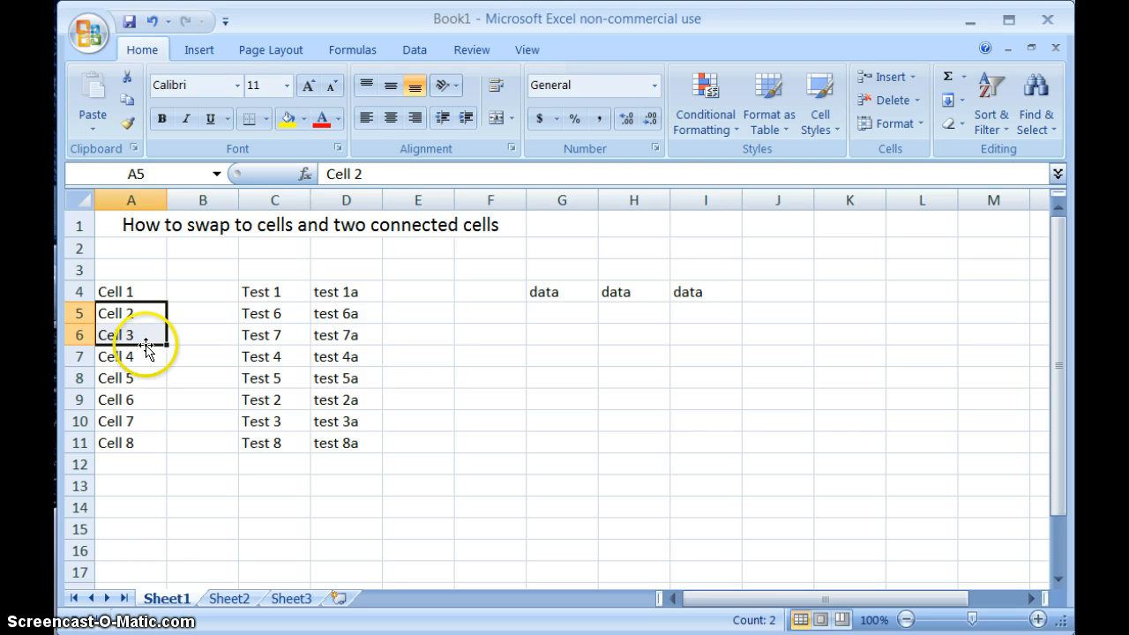
left_click_drag(141, 346, 145, 424)
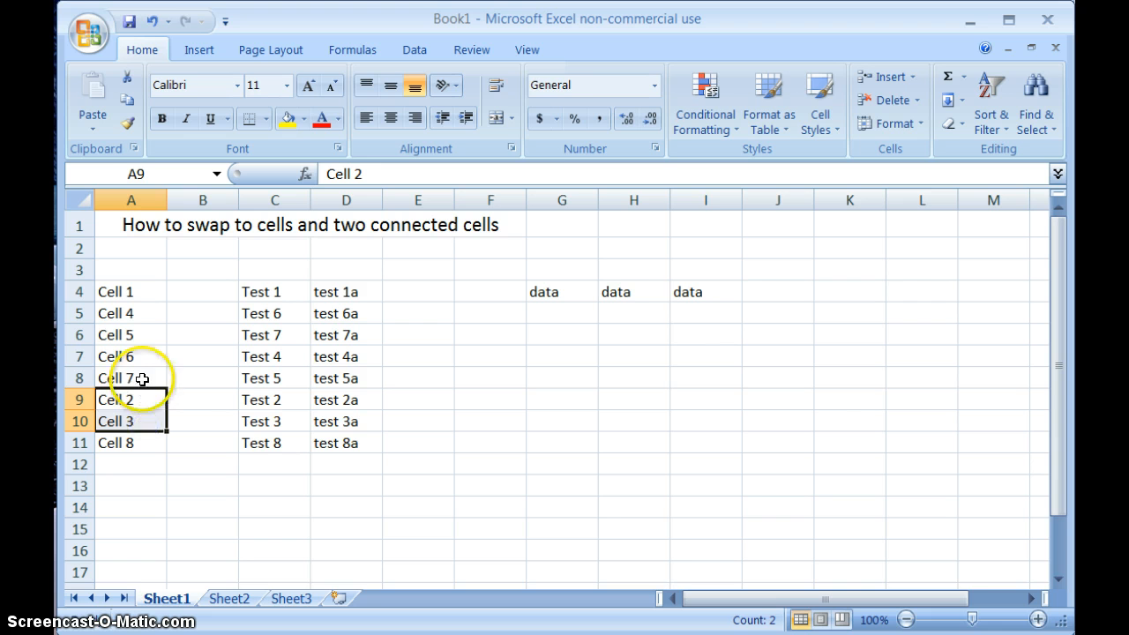
left_click_drag(139, 375, 144, 353)
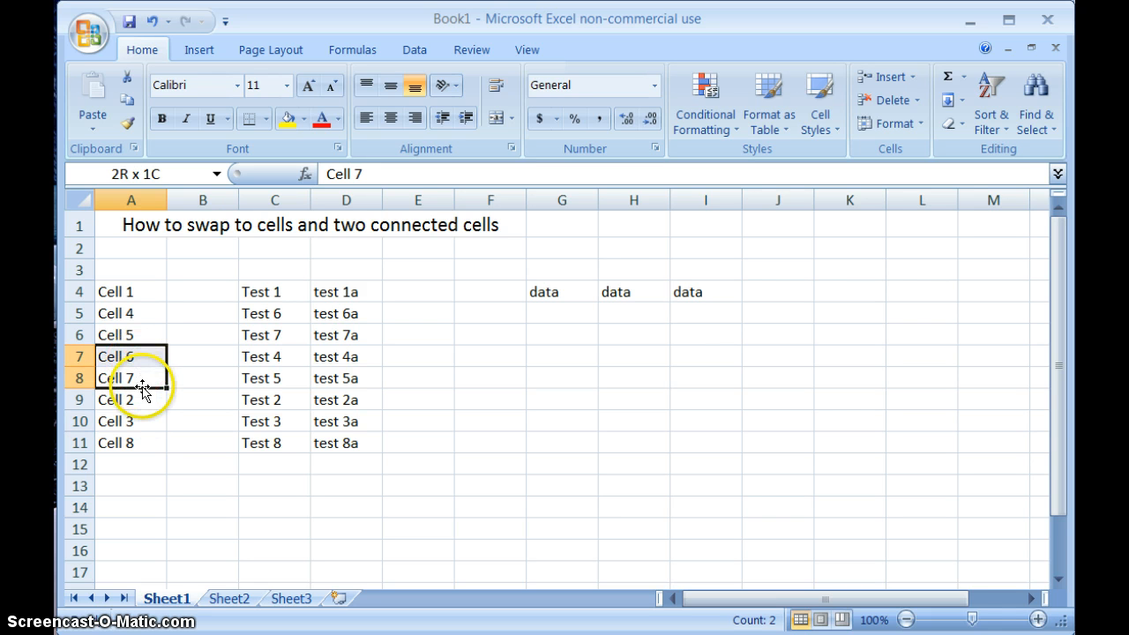
left_click_drag(140, 343, 141, 309)
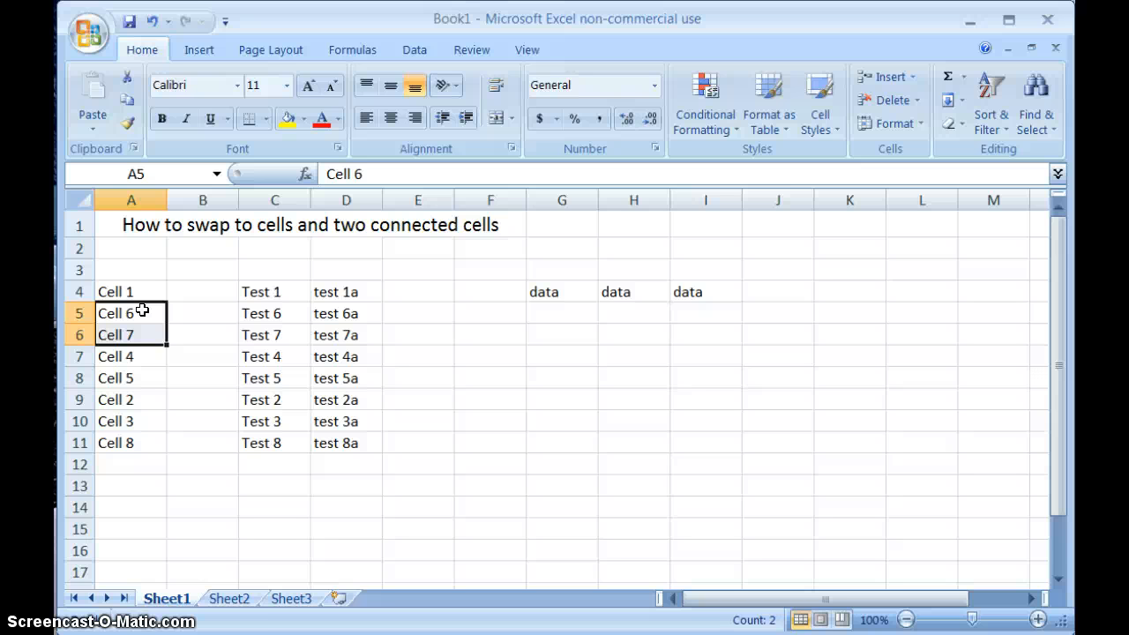
Undo the block swaps in column A and in columns C and D, and clear the range selection.
key("ctrl+z")
key("ctrl+z")
key("ctrl+z")
key("ctrl+z")
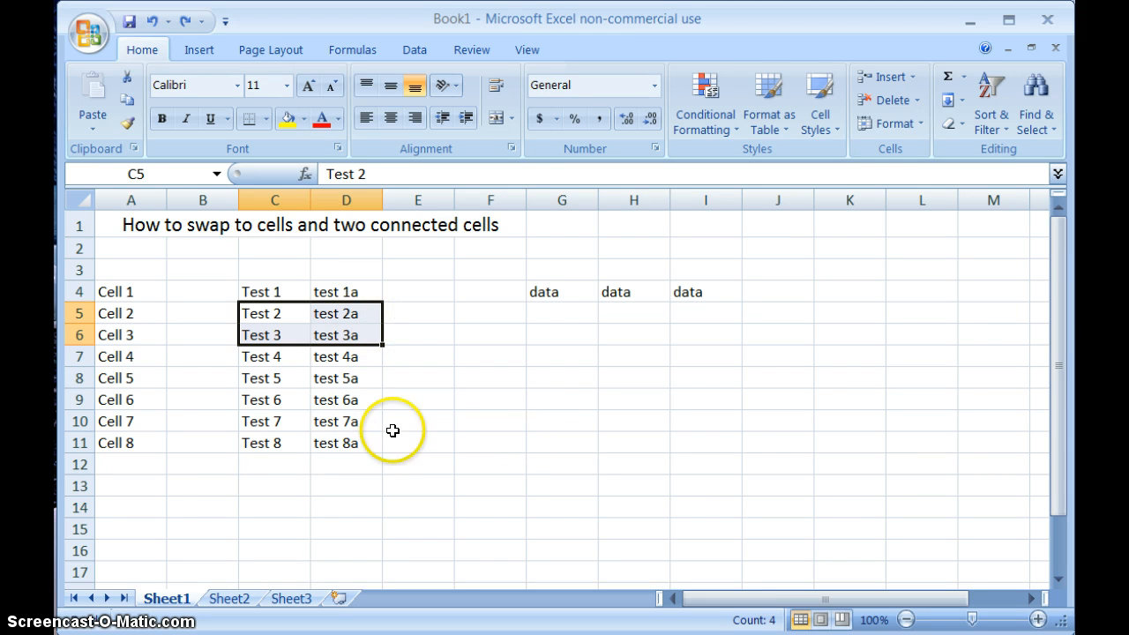
left_click(468, 373)
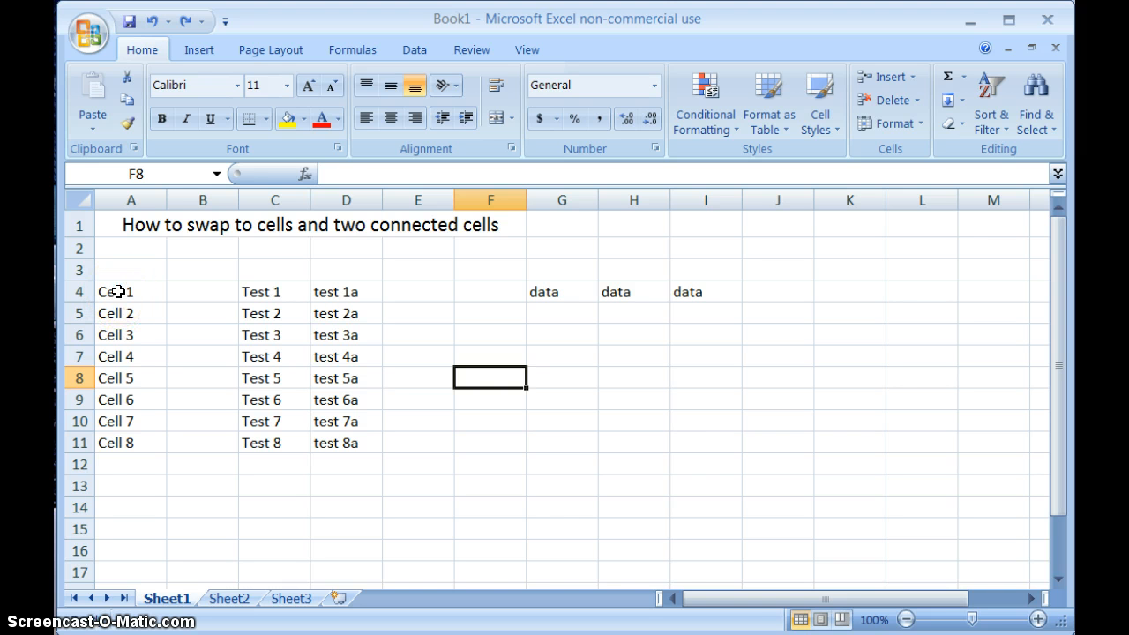
Copy the Cell 1 to Cell 8 list in A4:A11 and paste it transposed into row 2, starting at B2.
left_click_drag(119, 291, 128, 440)
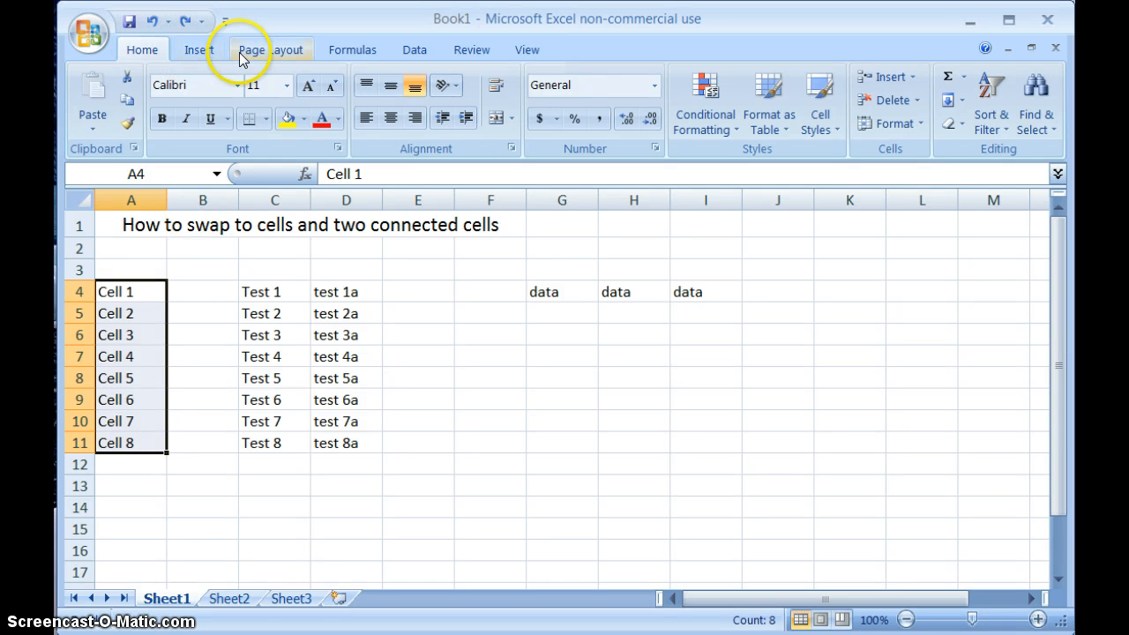
right_click(134, 320)
left_click(156, 9)
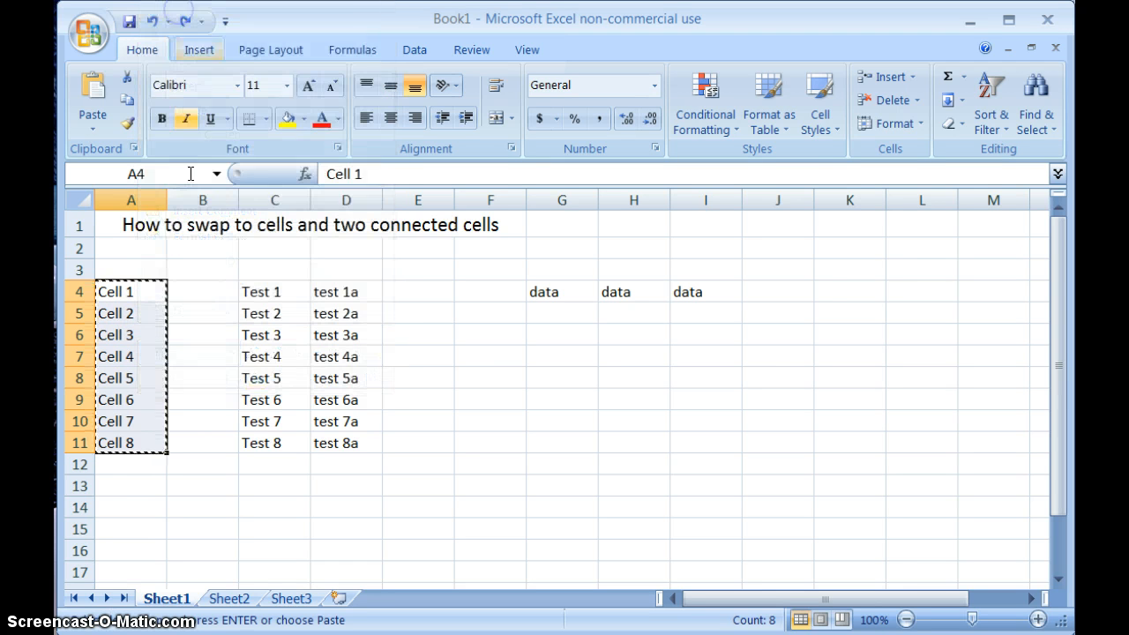
left_click(192, 247)
right_click(194, 250)
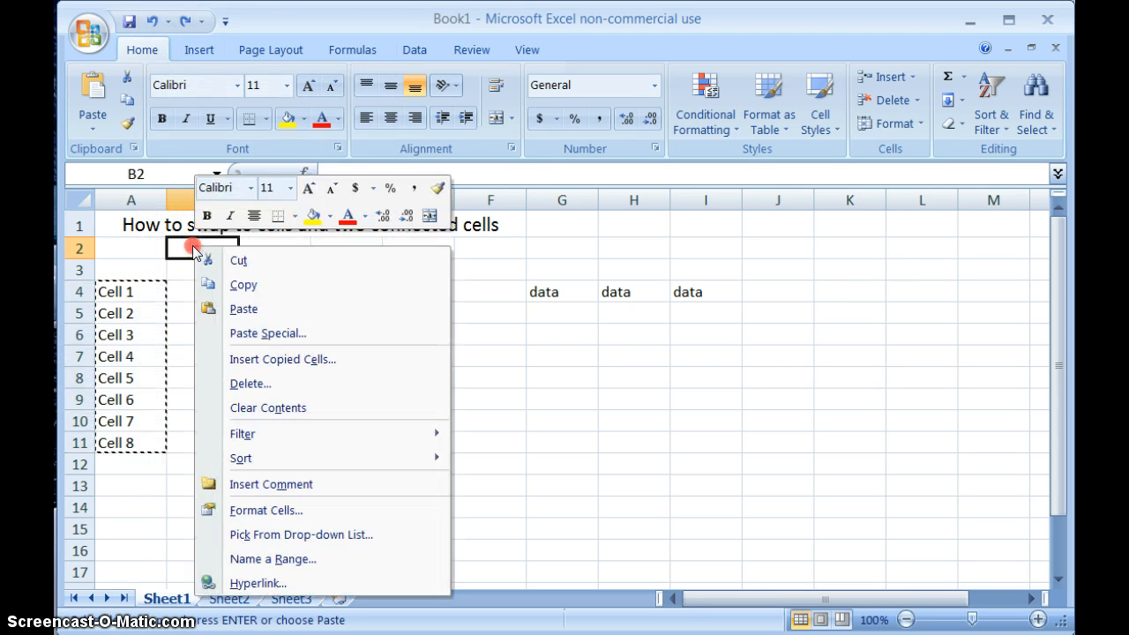
left_click(303, 333)
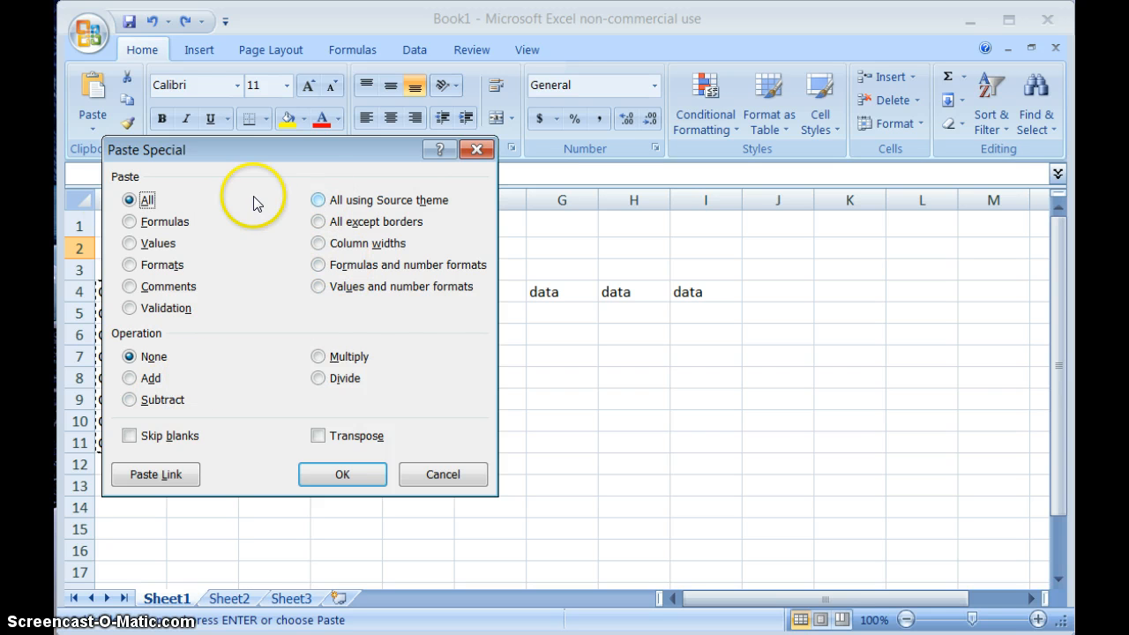
left_click(316, 436)
left_click(322, 471)
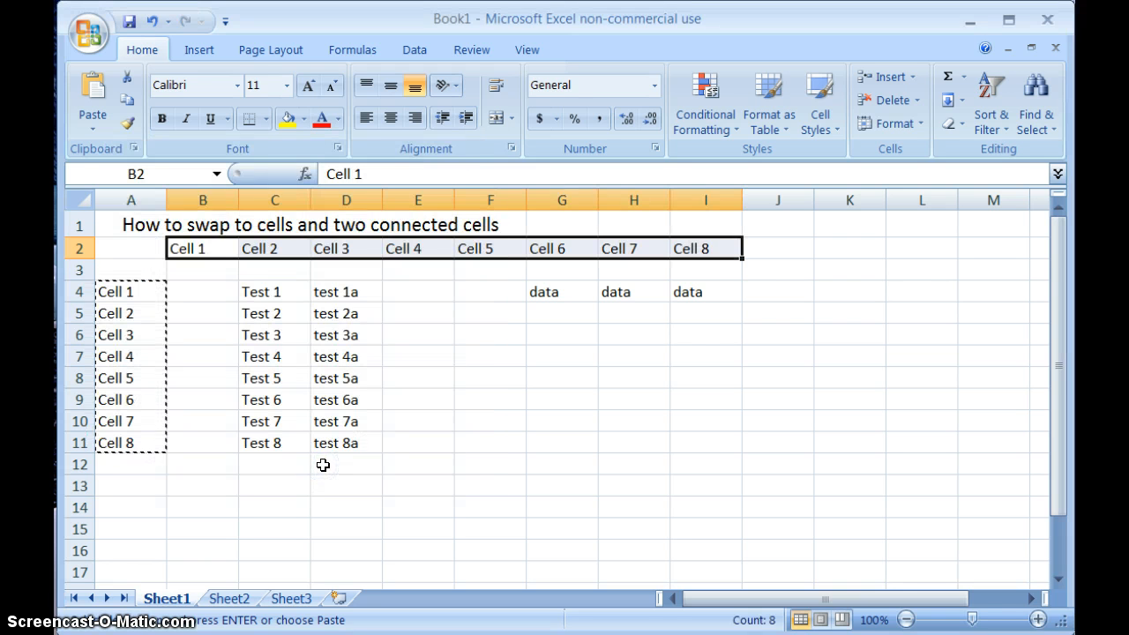